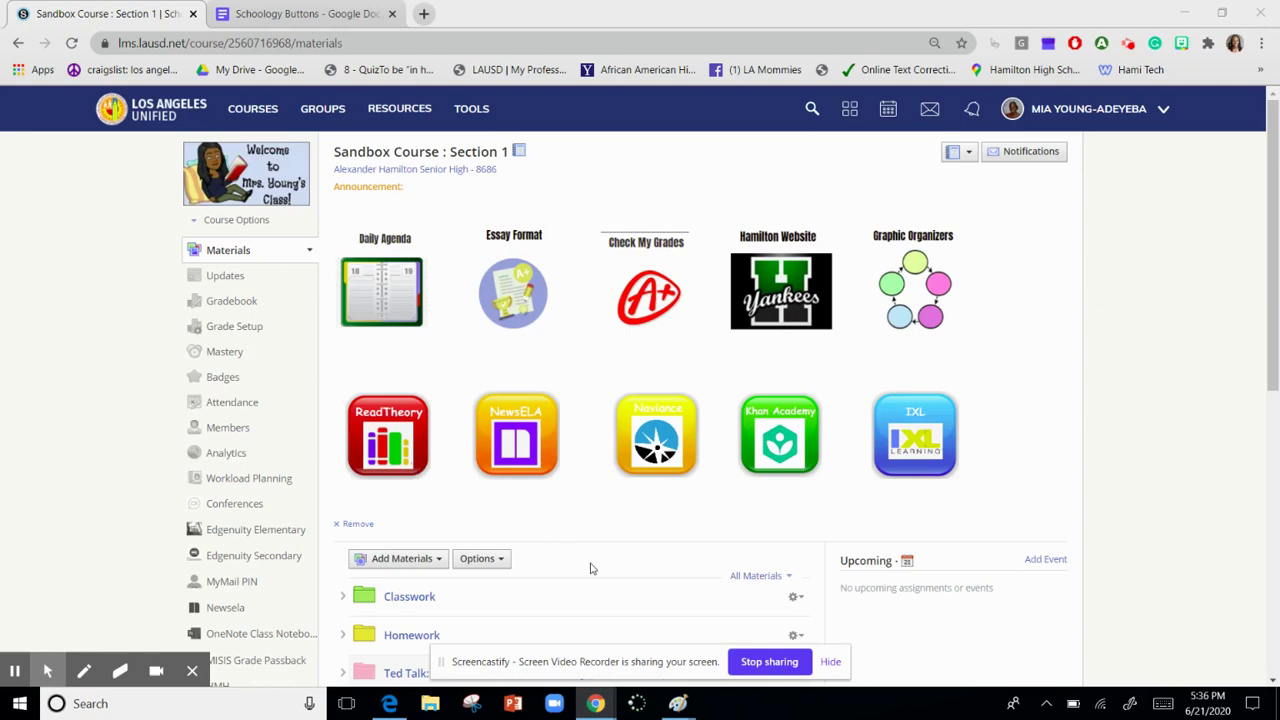
Switch to the buttons picture in Paint and select the yellow Reset Password button, about 148 × 154 px, for copying.
mouse_move(676, 706)
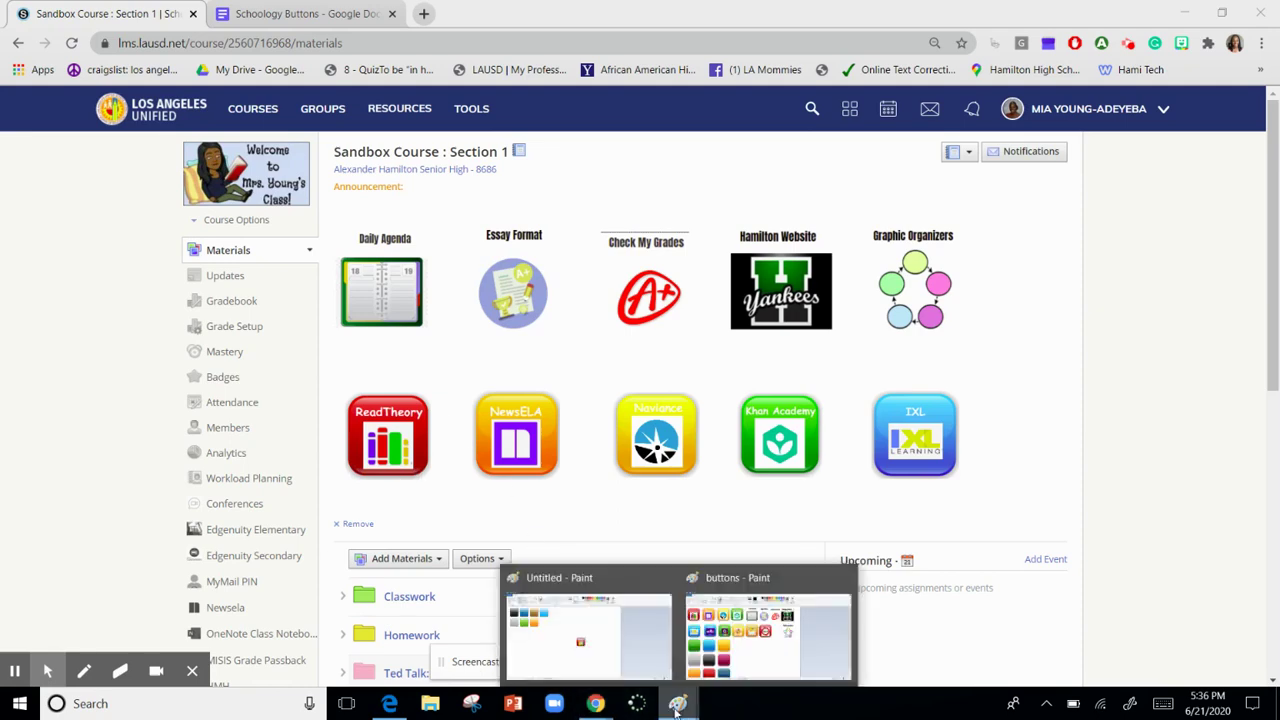
left_click(755, 650)
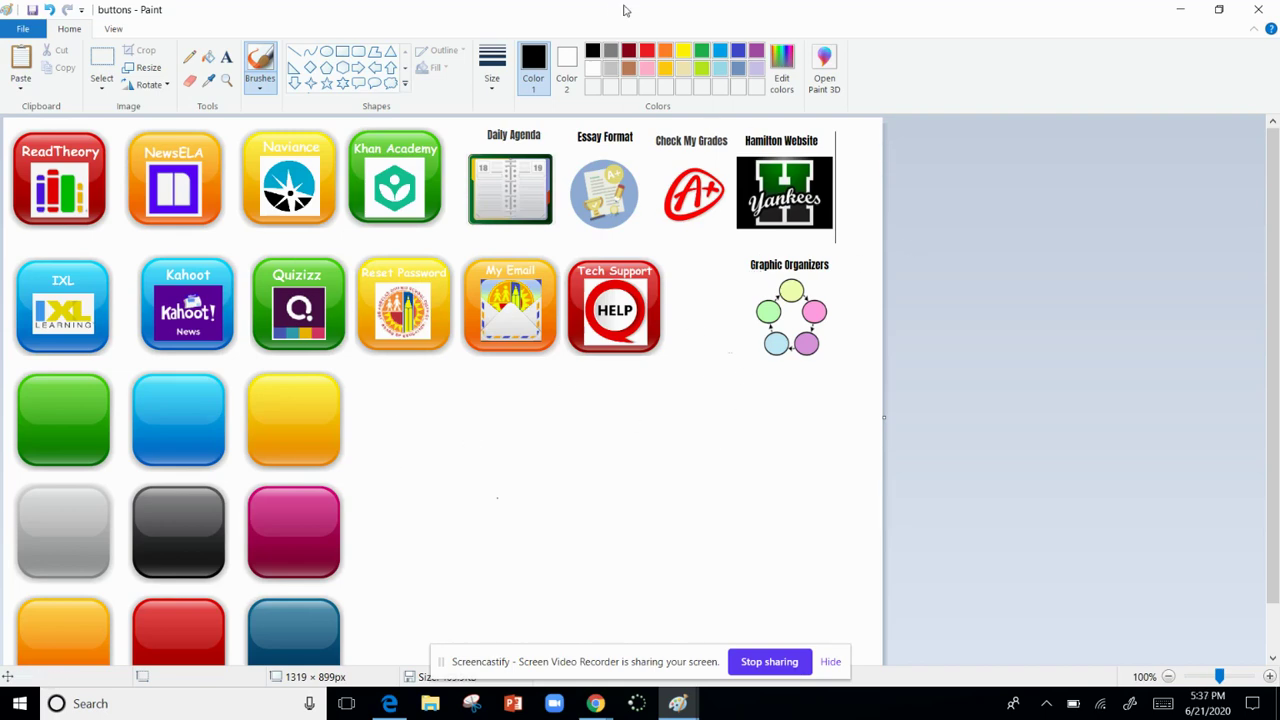
left_click(100, 62)
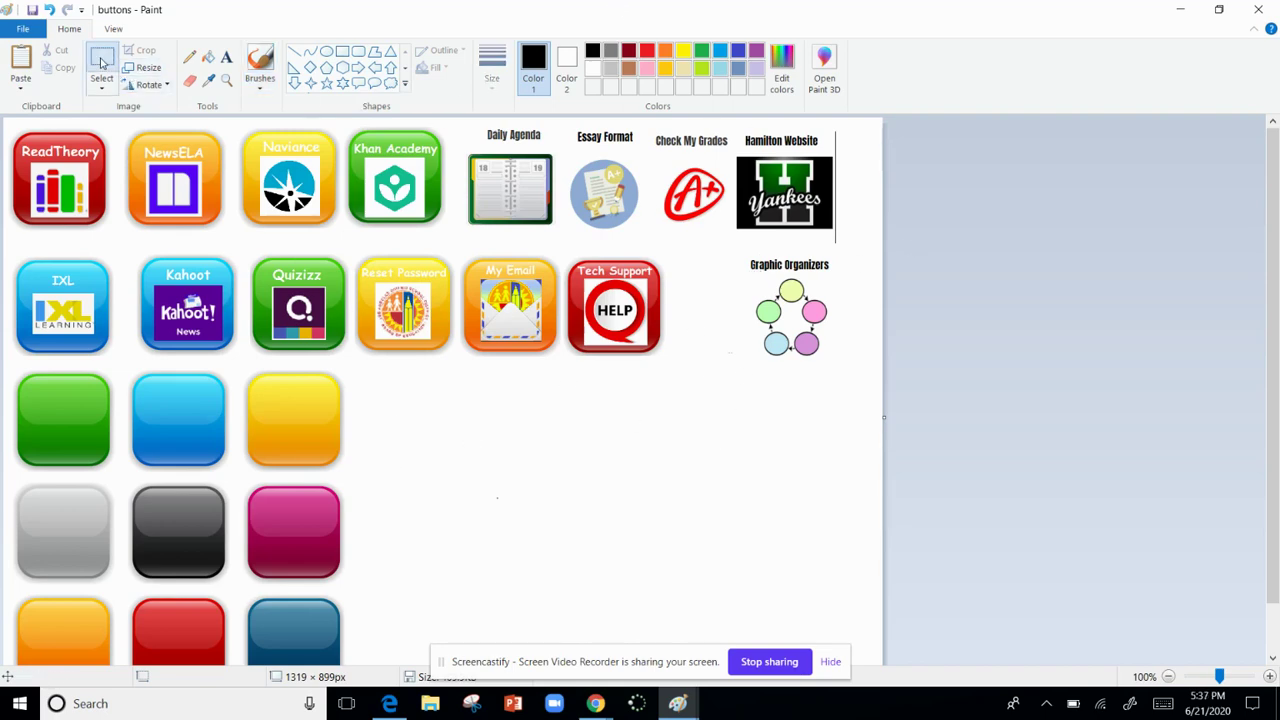
left_click_drag(354, 254, 452, 354)
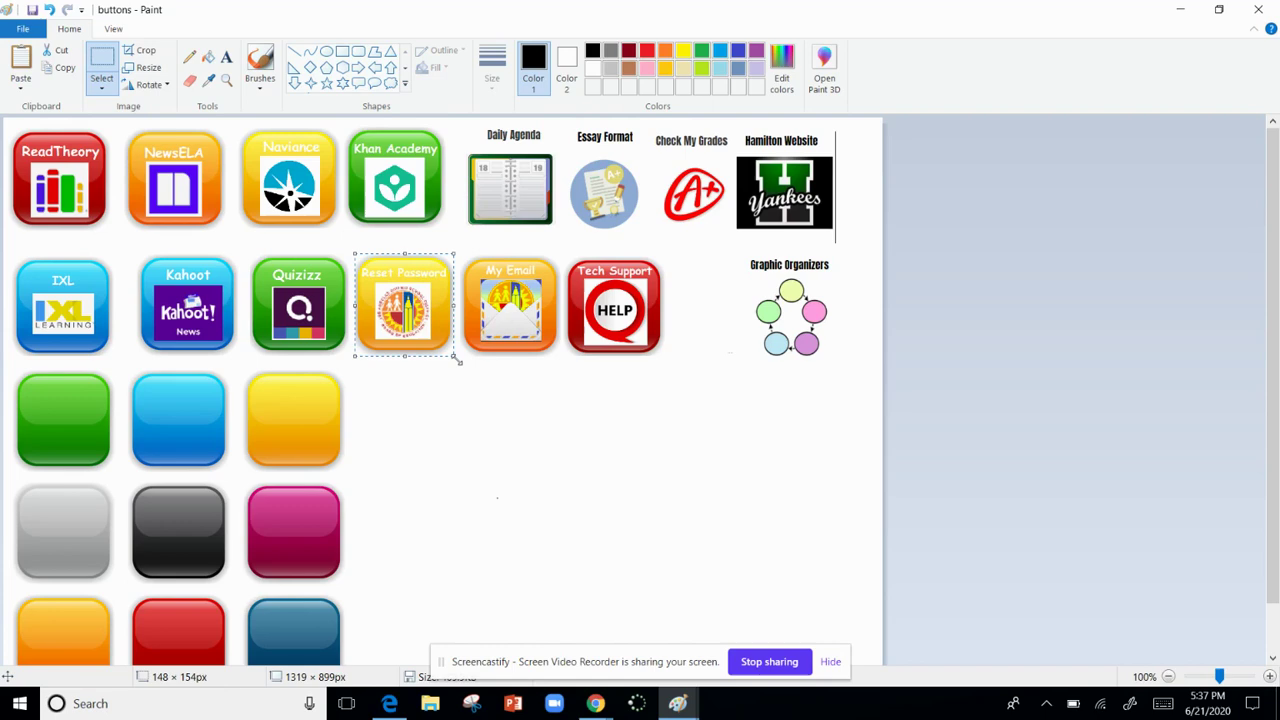
Paste the copied Reset Password button beside the Kahoot button in the Schoology Buttons Google Doc and shrink it to roughly match.
left_click(1180, 8)
left_click(308, 14)
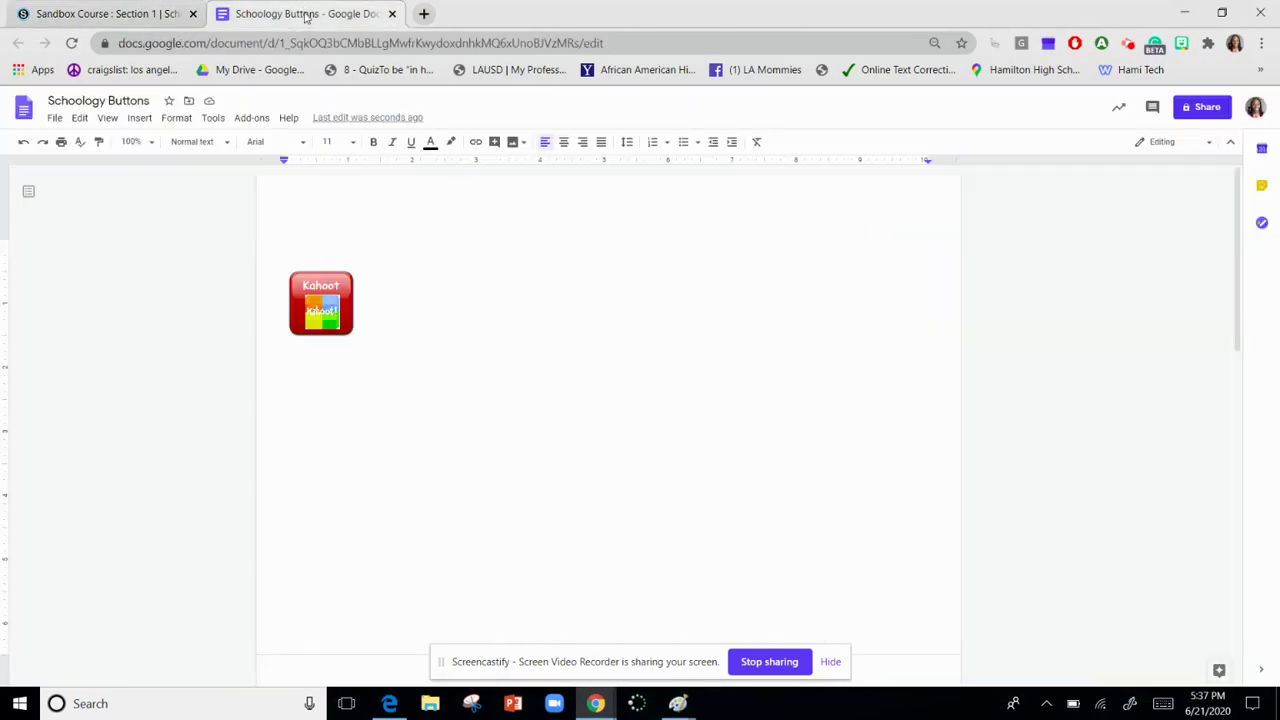
key("ctrl+v")
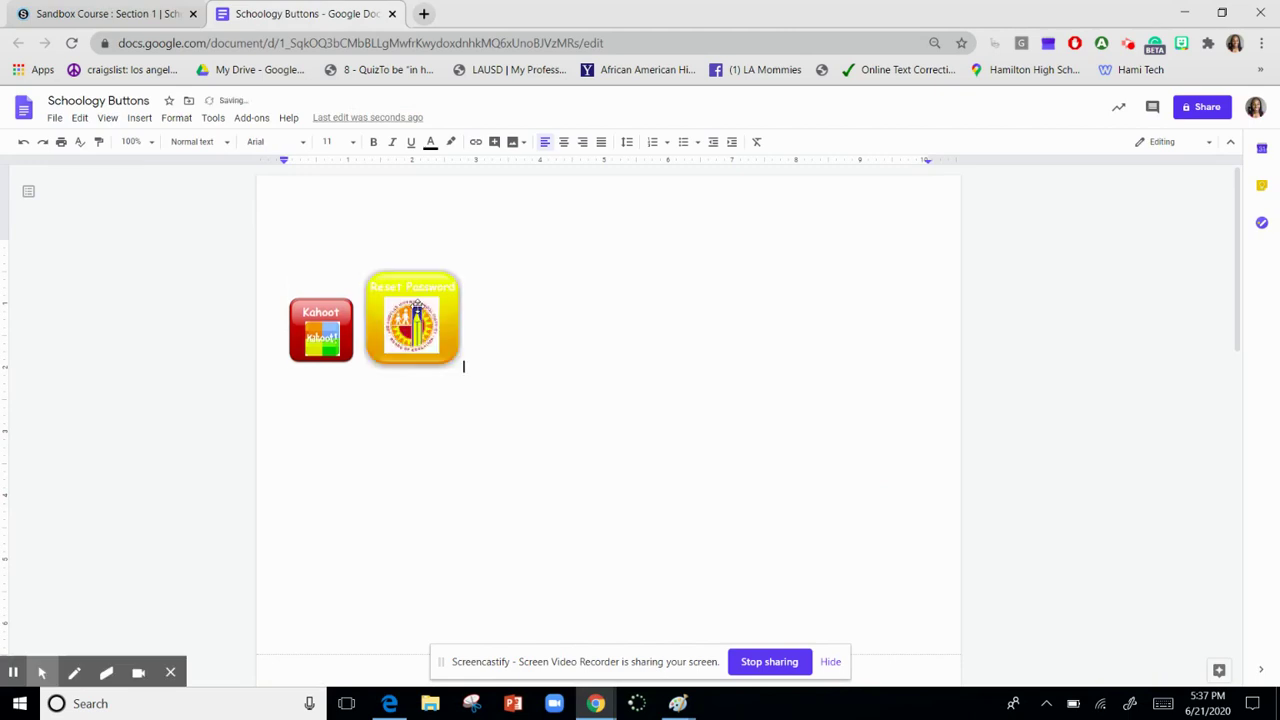
left_click(460, 366)
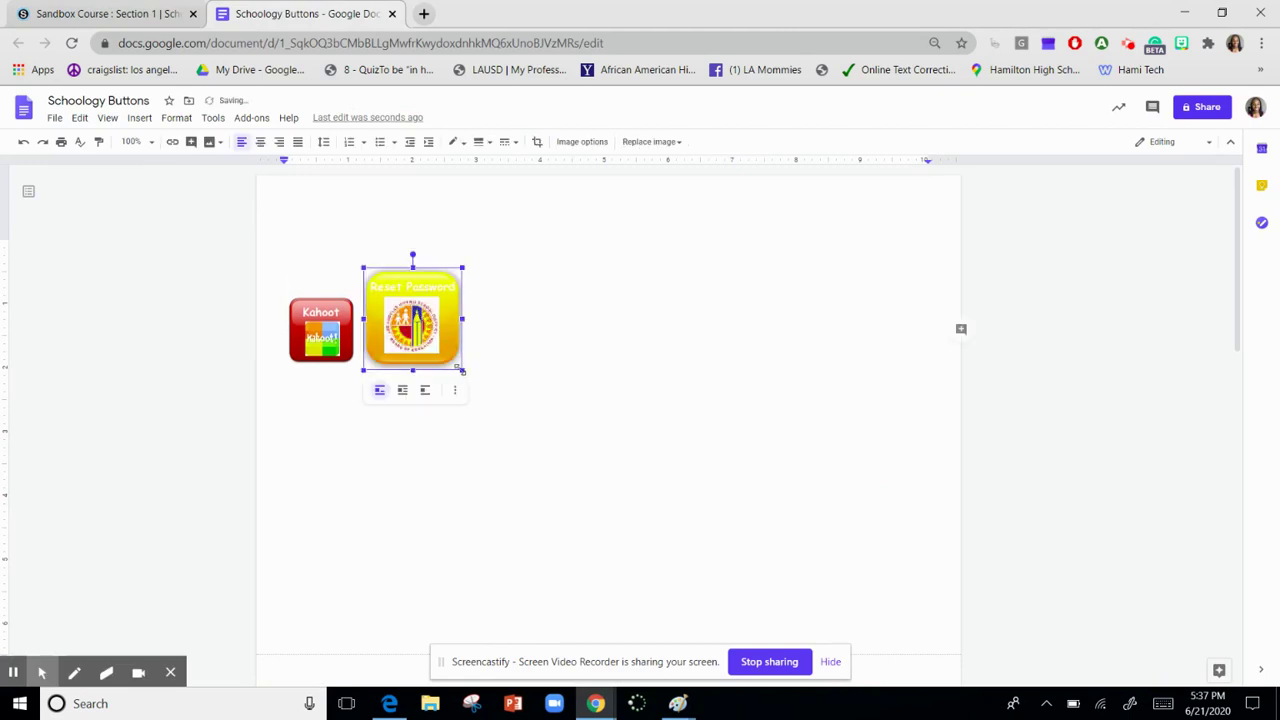
left_click_drag(460, 368, 427, 343)
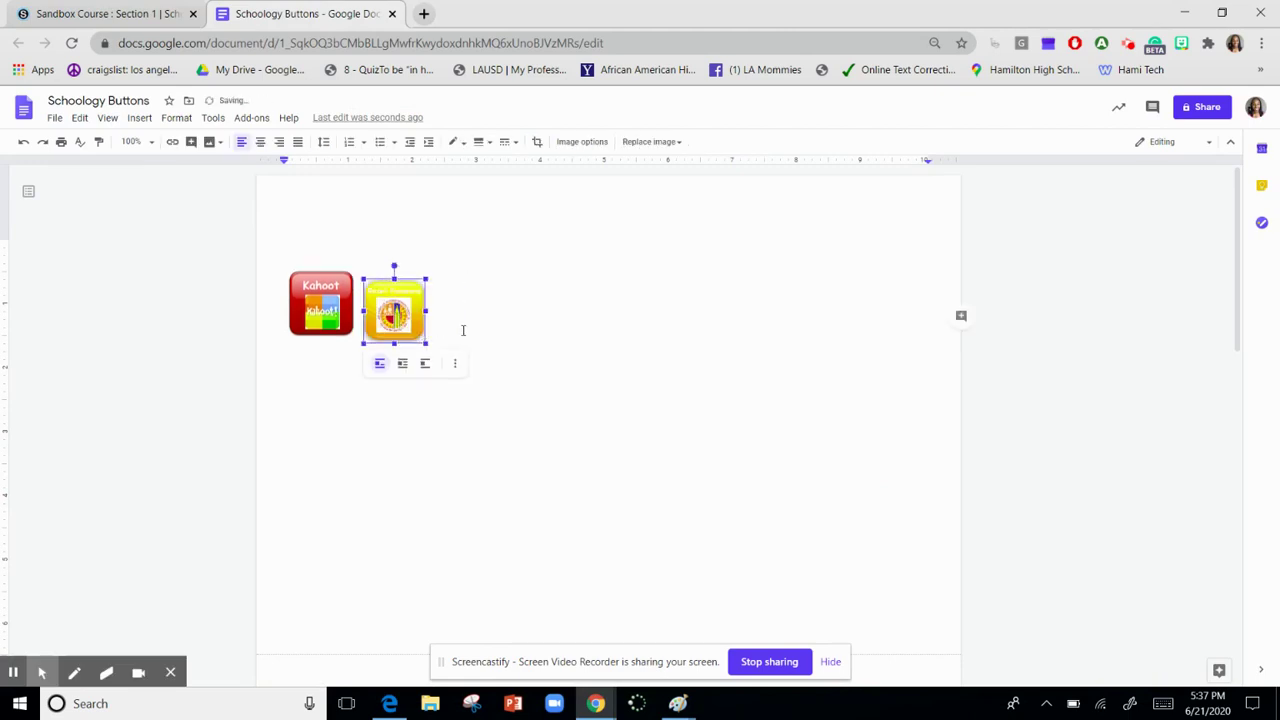
left_click(459, 330)
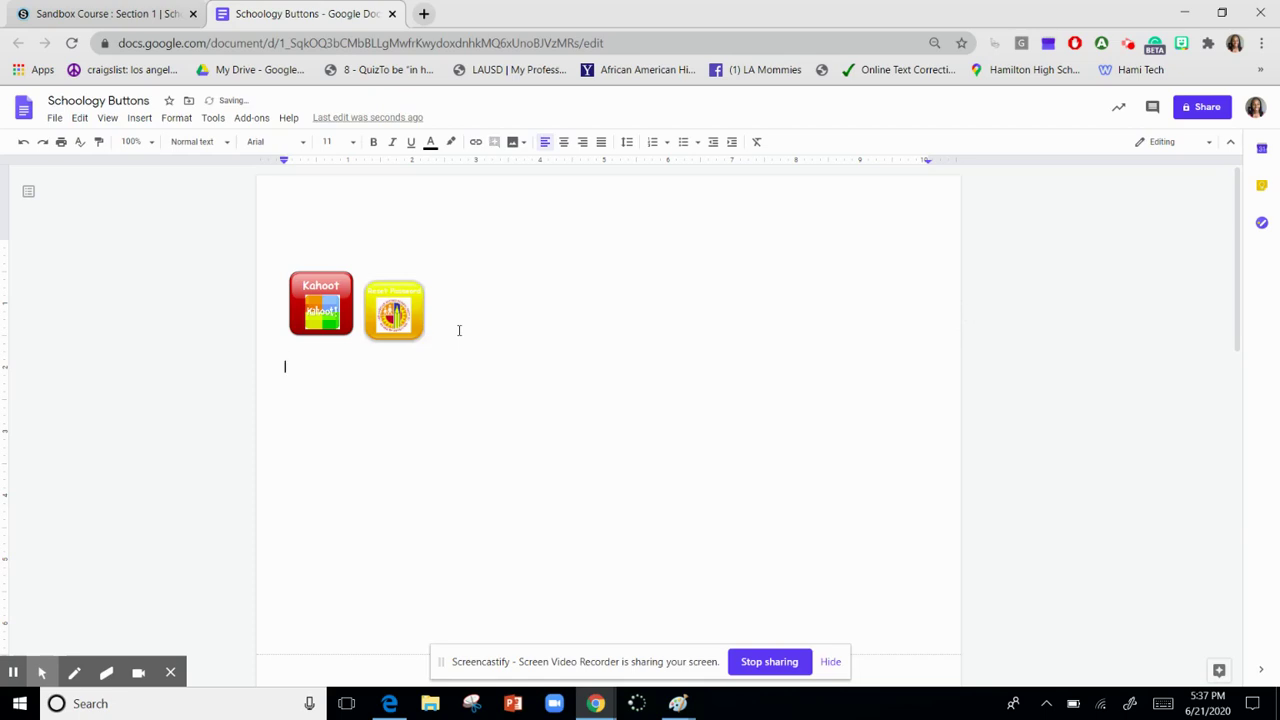
Insert a table with three columns and two rows below the two button images.
left_click(78, 120)
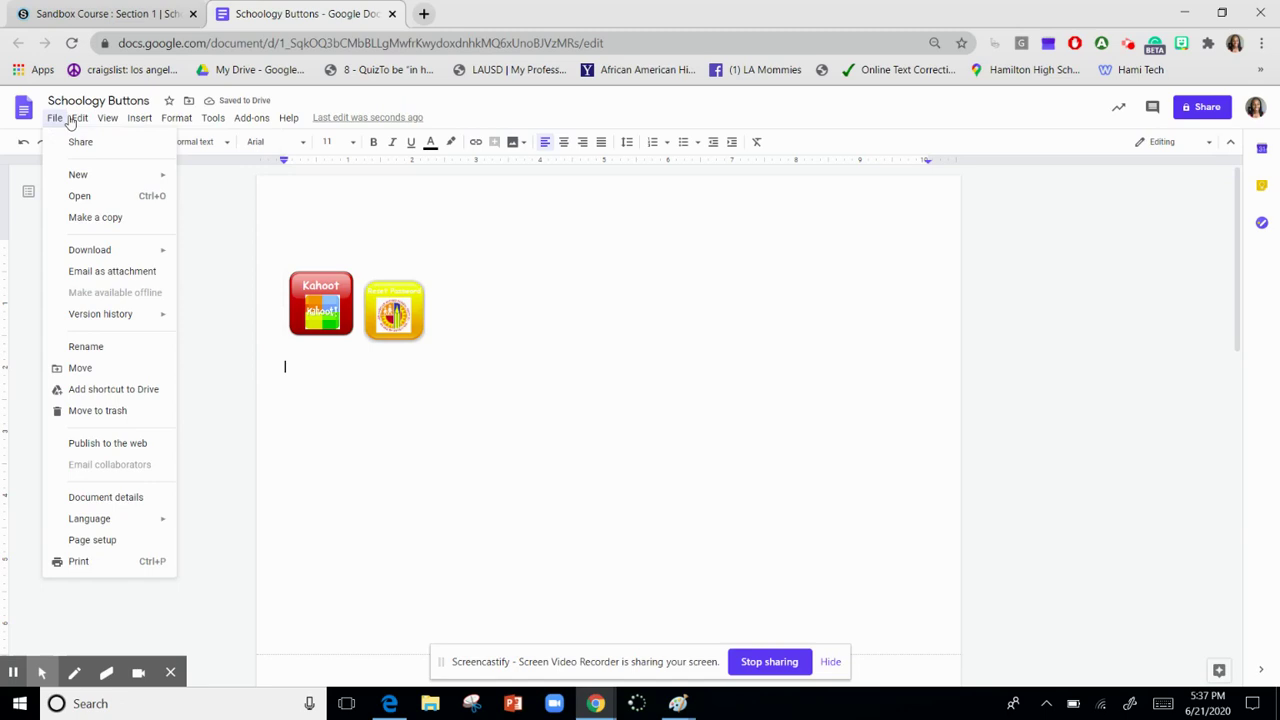
mouse_move(140, 120)
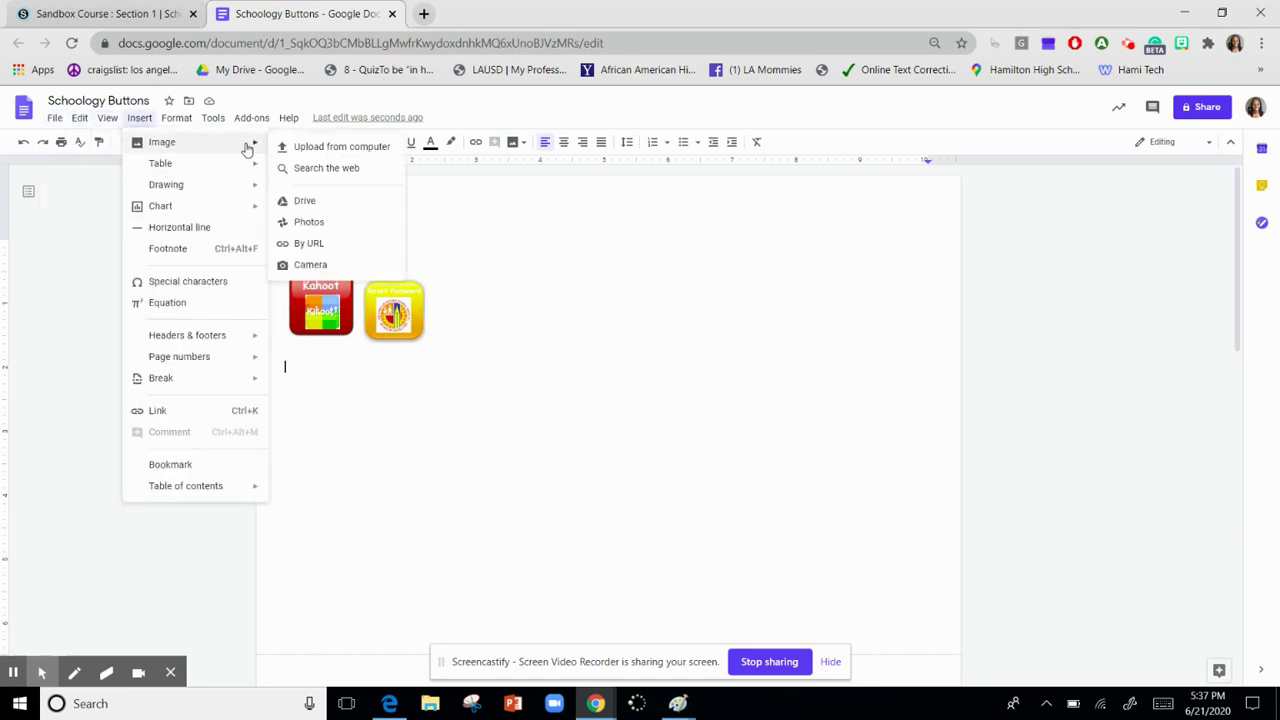
mouse_move(246, 164)
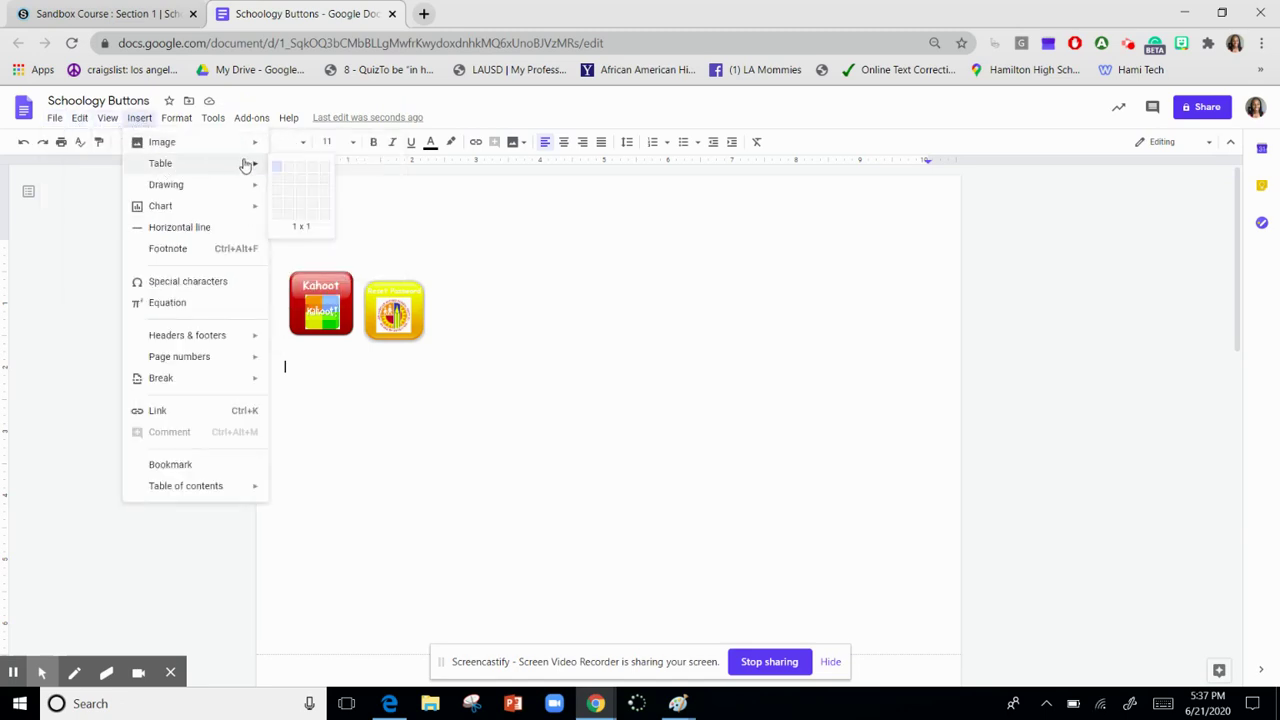
left_click(303, 184)
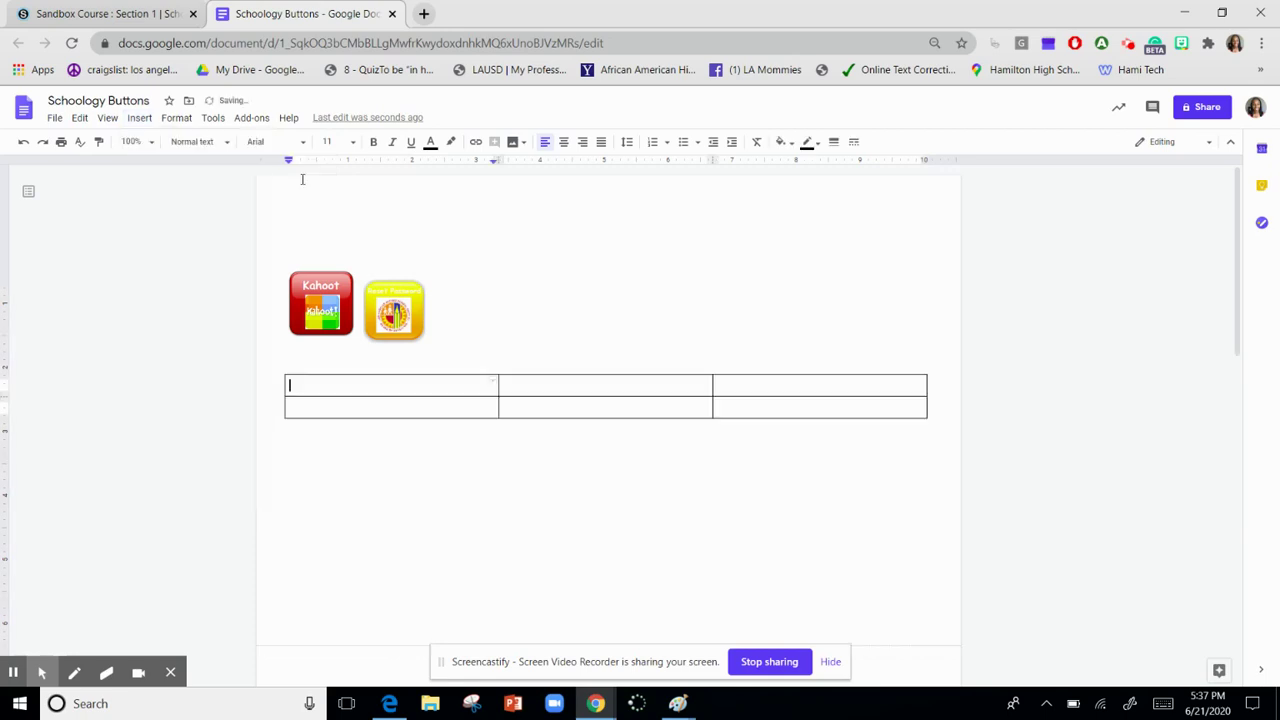
Move the Kahoot button into the first cell and the Reset Password button into the second cell of the table's first row.
left_click(322, 300)
left_click_drag(378, 387, 380, 390)
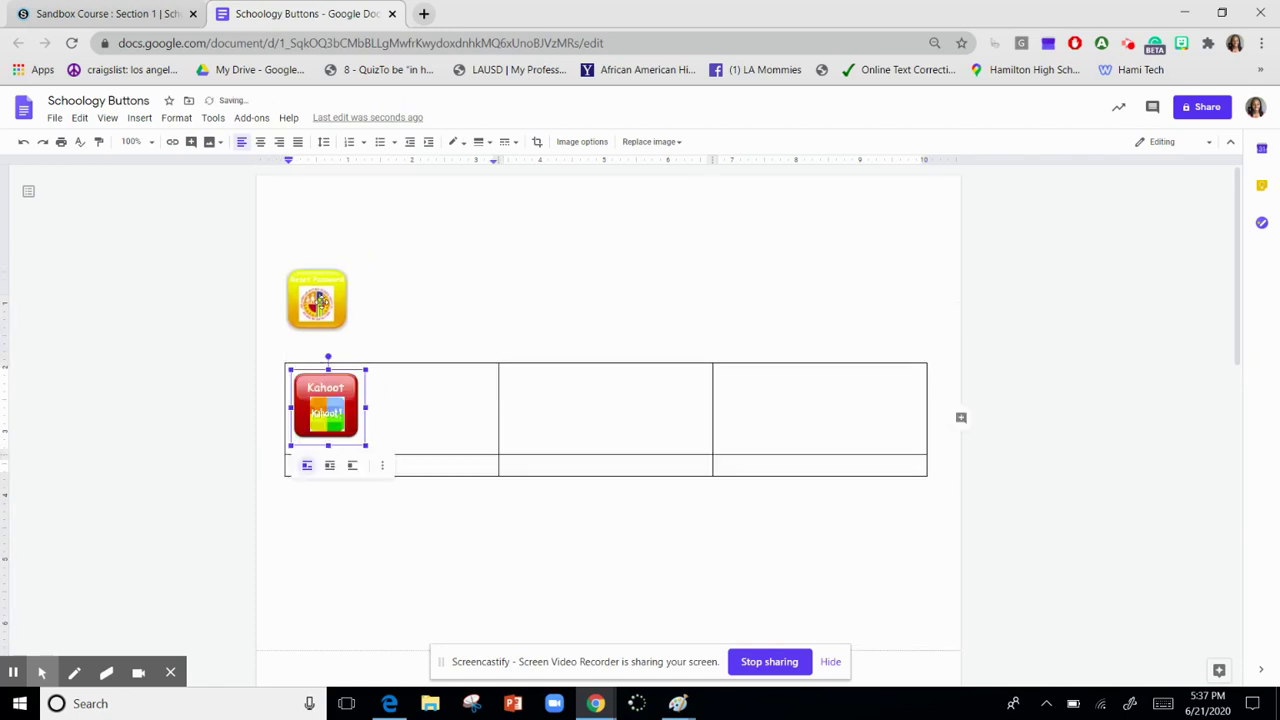
left_click(574, 410)
left_click_drag(580, 415, 578, 412)
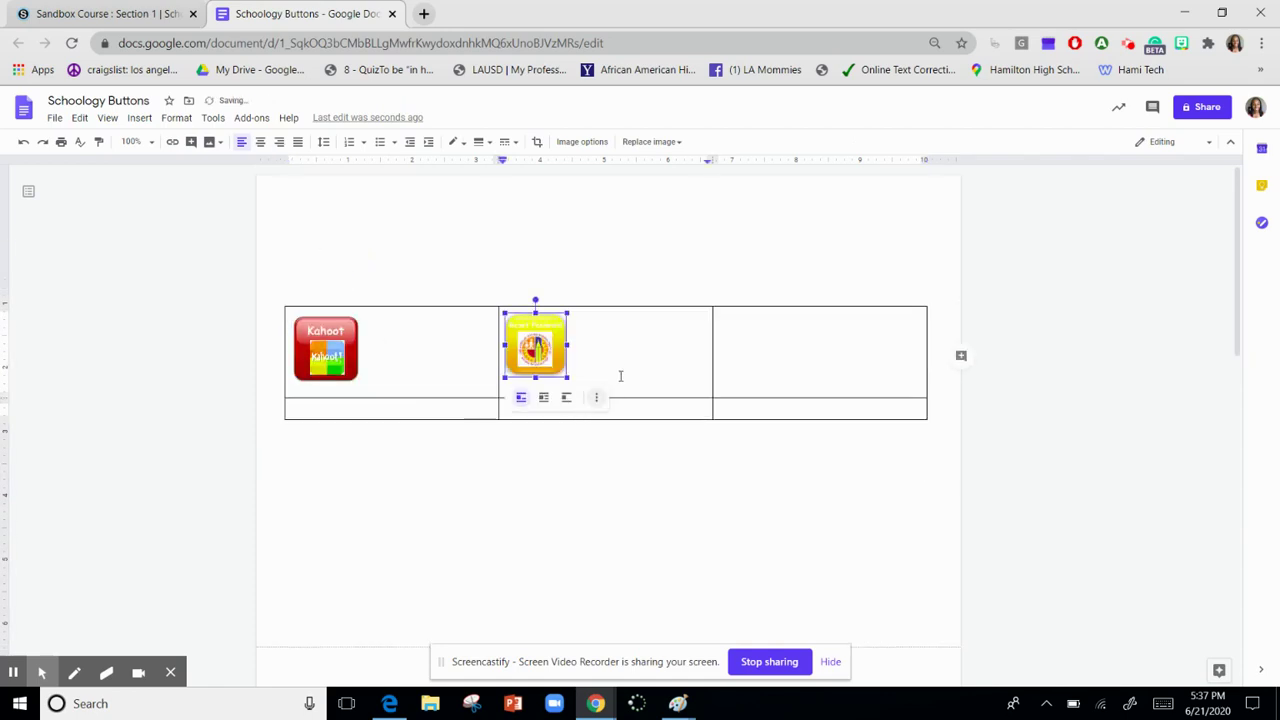
Center the Kahoot and Reset Password buttons horizontally within their table cells.
left_click(612, 347)
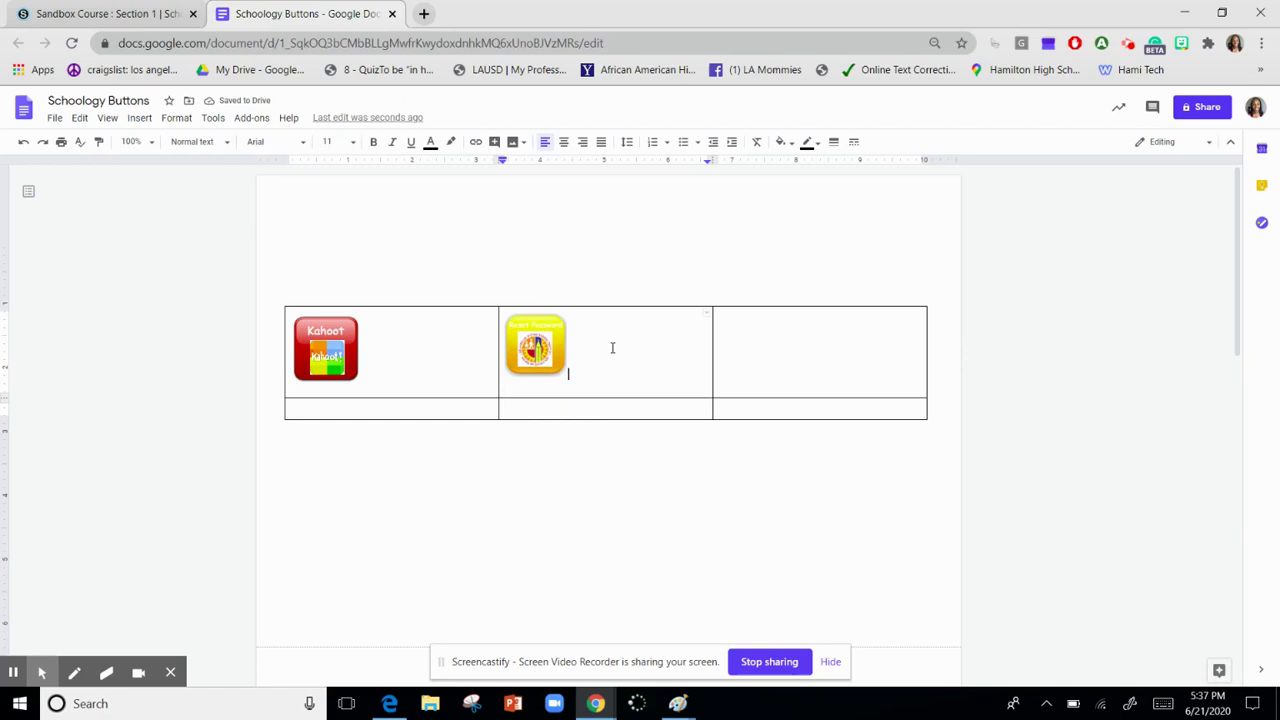
left_click_drag(612, 347, 463, 330)
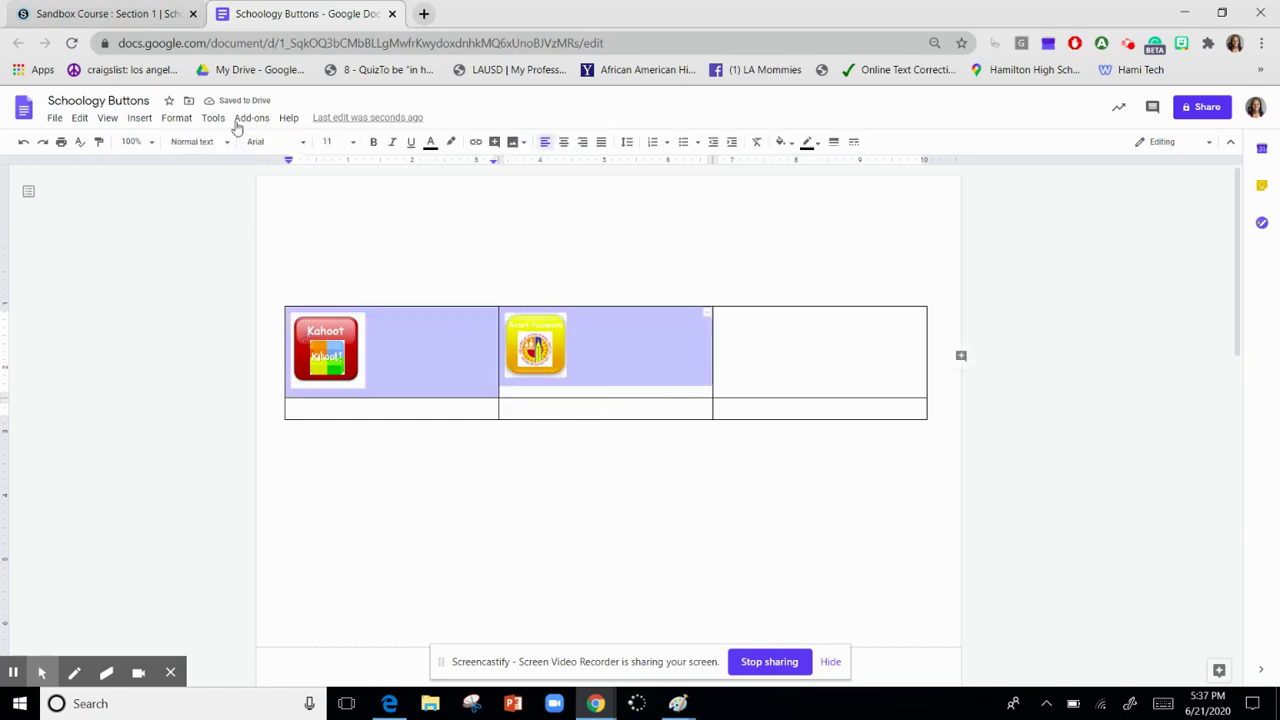
left_click(563, 143)
Enlarge the Reset Password and Kahoot images slightly so both buttons are about the same size.
left_click(627, 376)
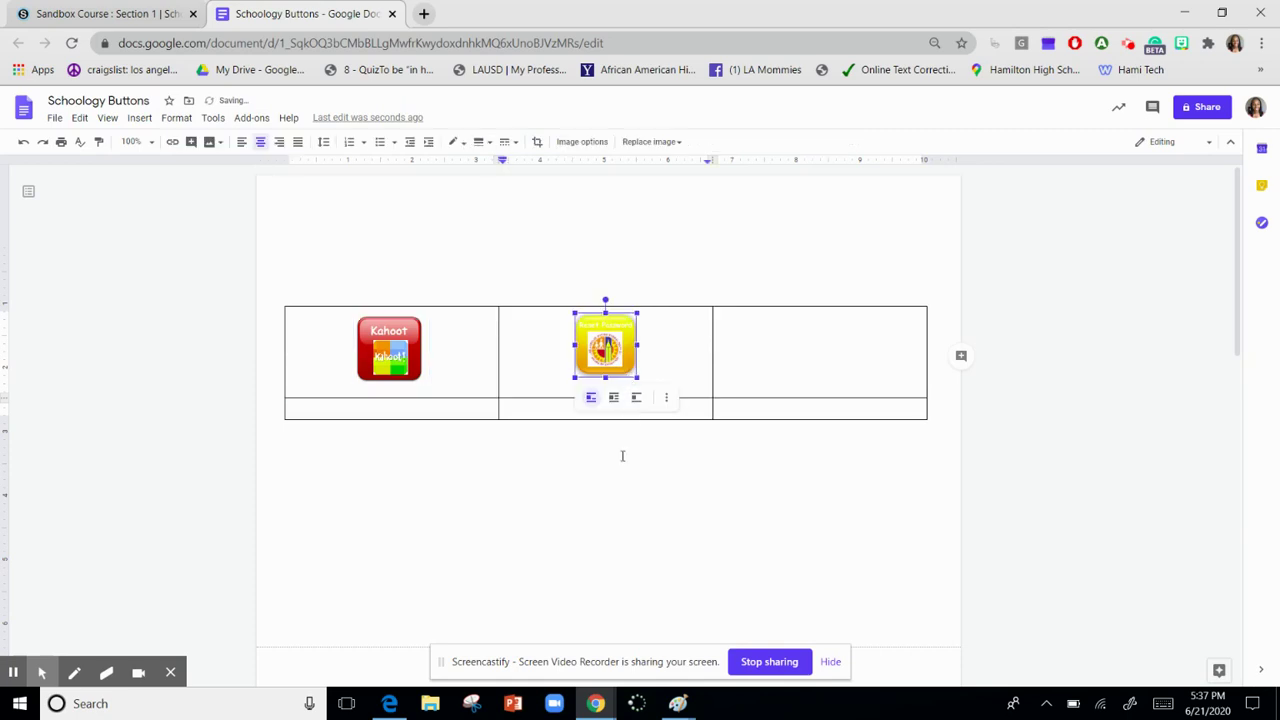
right_click(620, 459)
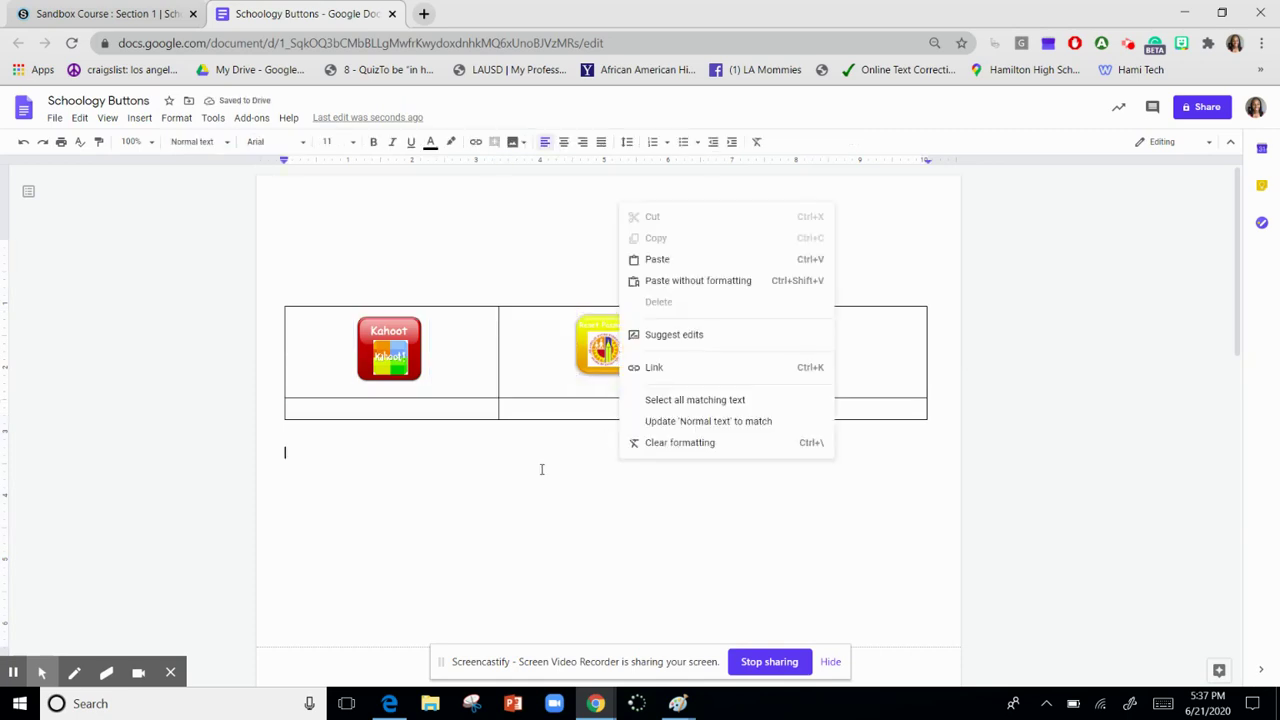
left_click(585, 368)
mouse_move(573, 377)
left_mouse_down()
mouse_move(558, 394)
mouse_move(566, 385)
left_mouse_up()
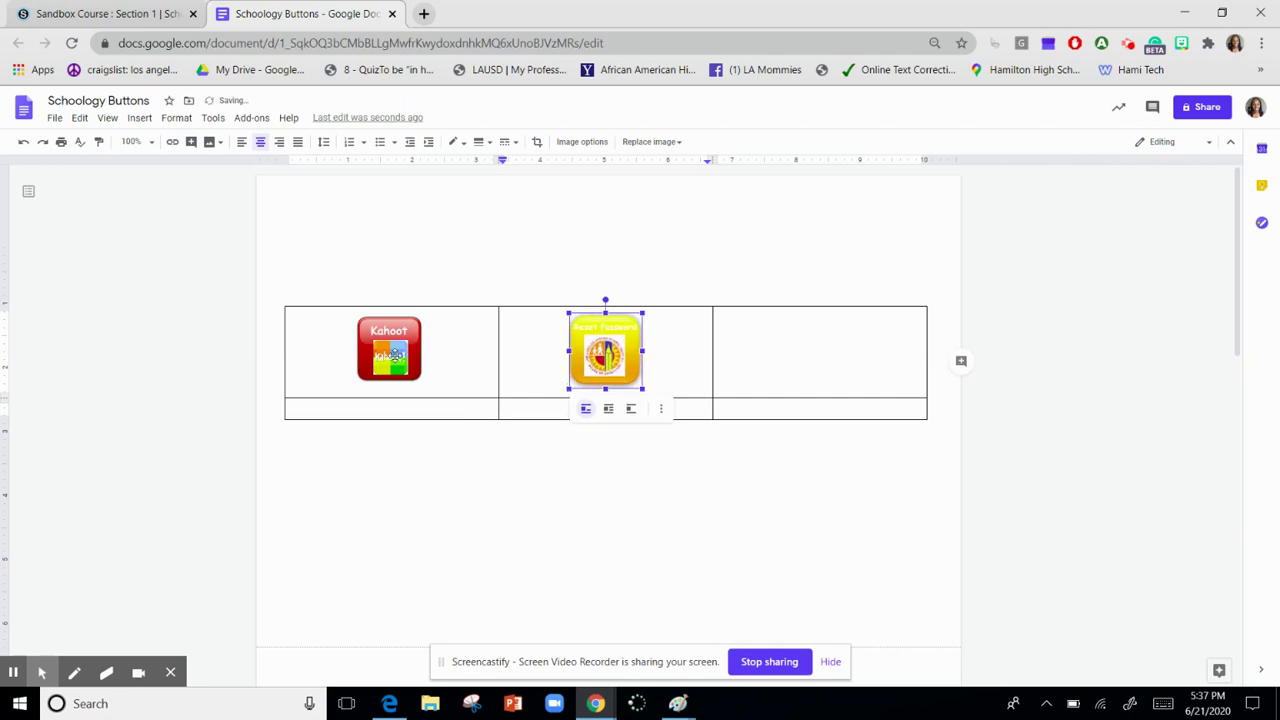
left_click(395, 357)
left_click_drag(428, 390, 435, 396)
left_click(438, 460)
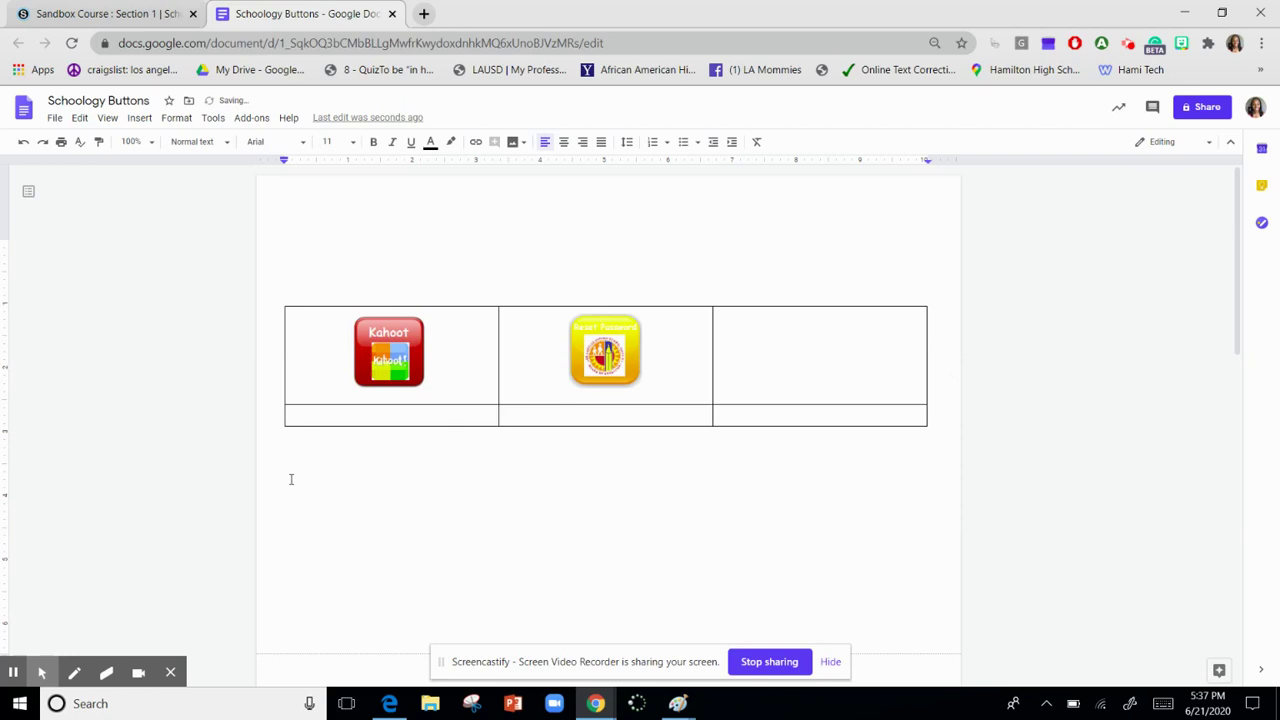
Link the red Kahoot button image in the new table to kahoot.it.
left_click(383, 343)
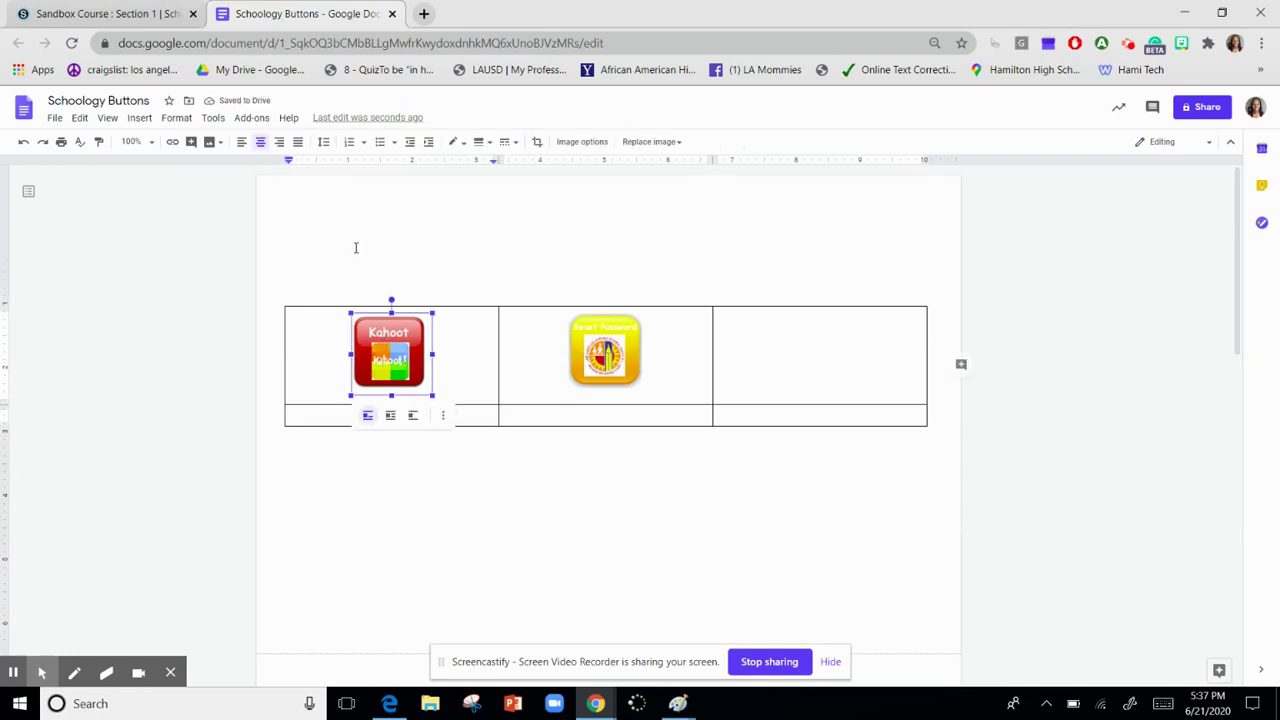
left_click(172, 143)
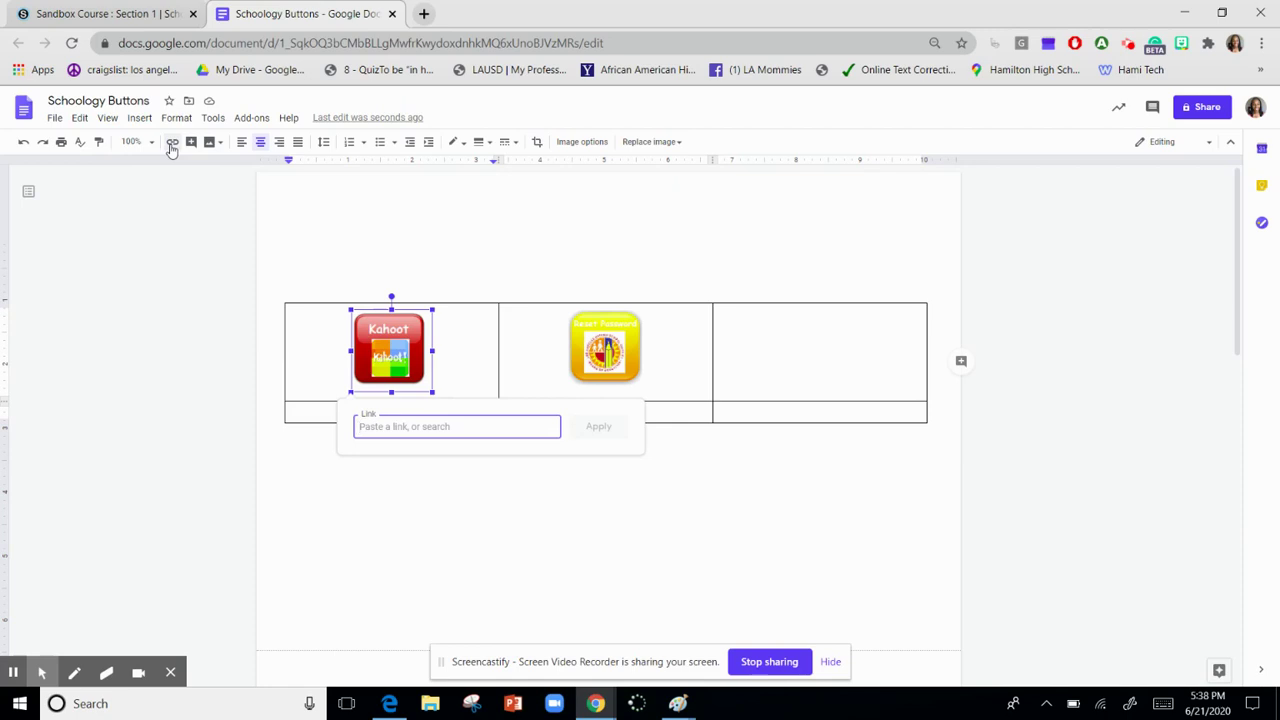
type("hah")
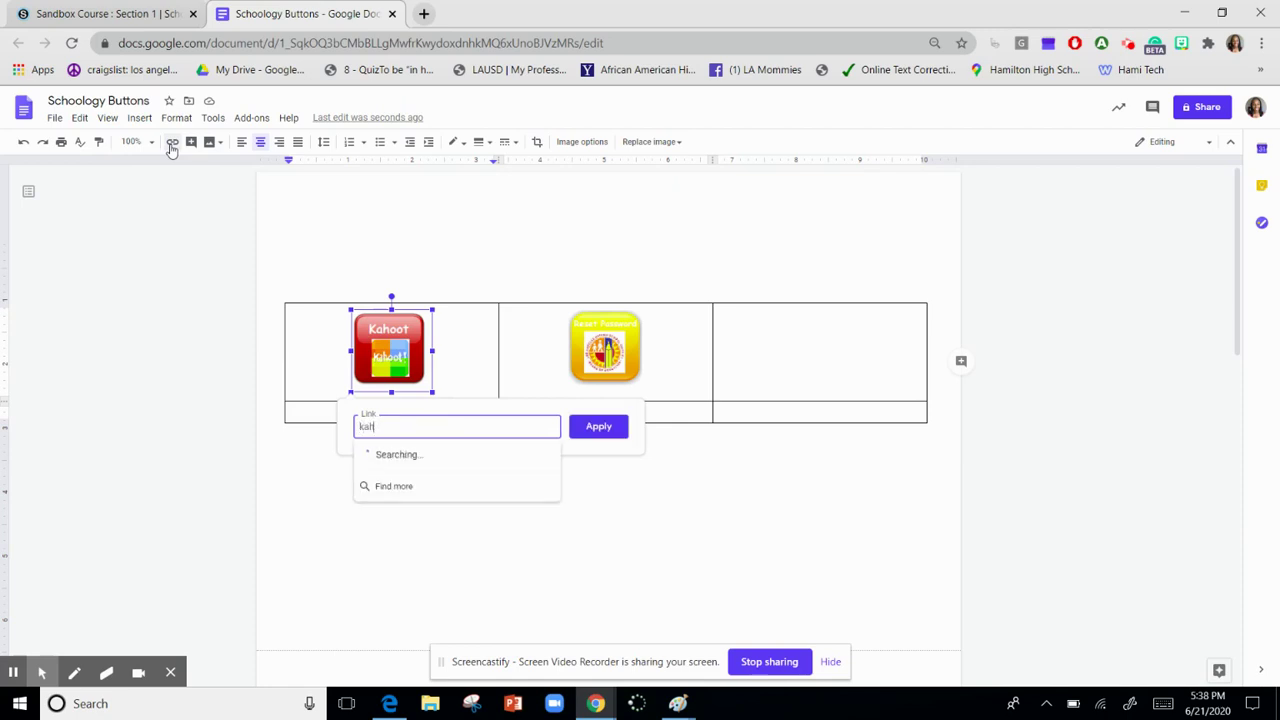
type("oot!")
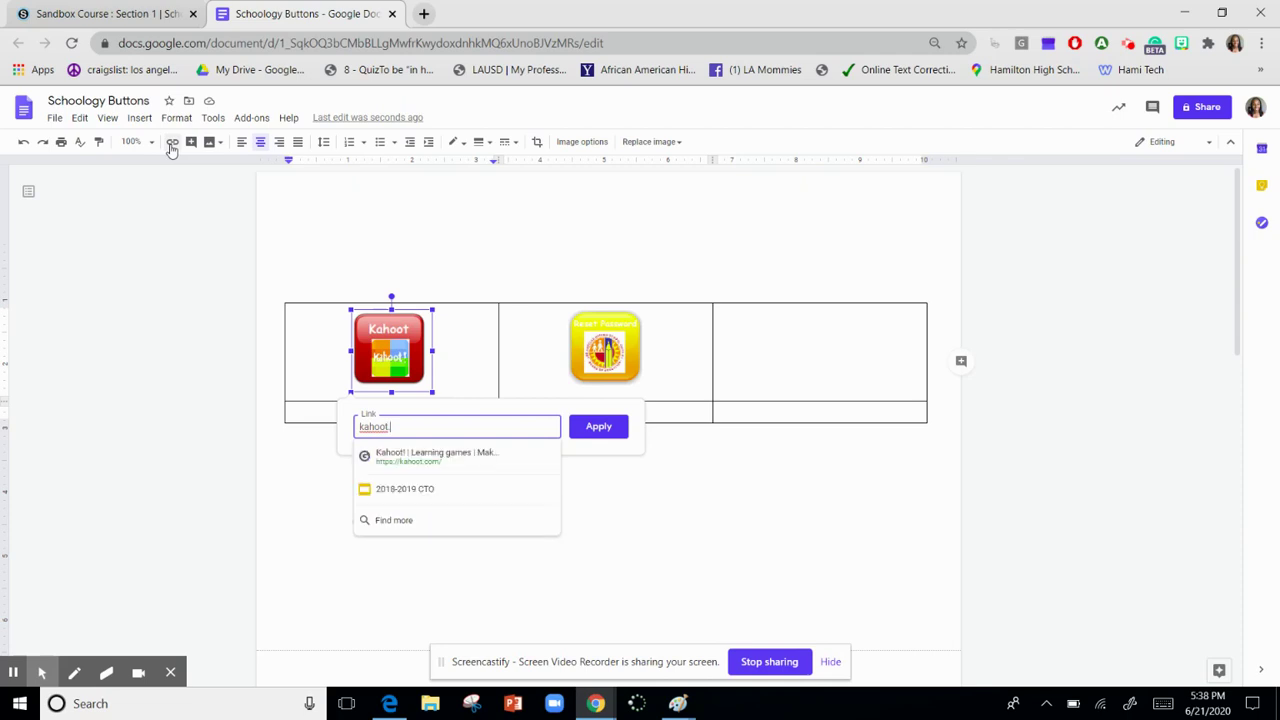
type("it")
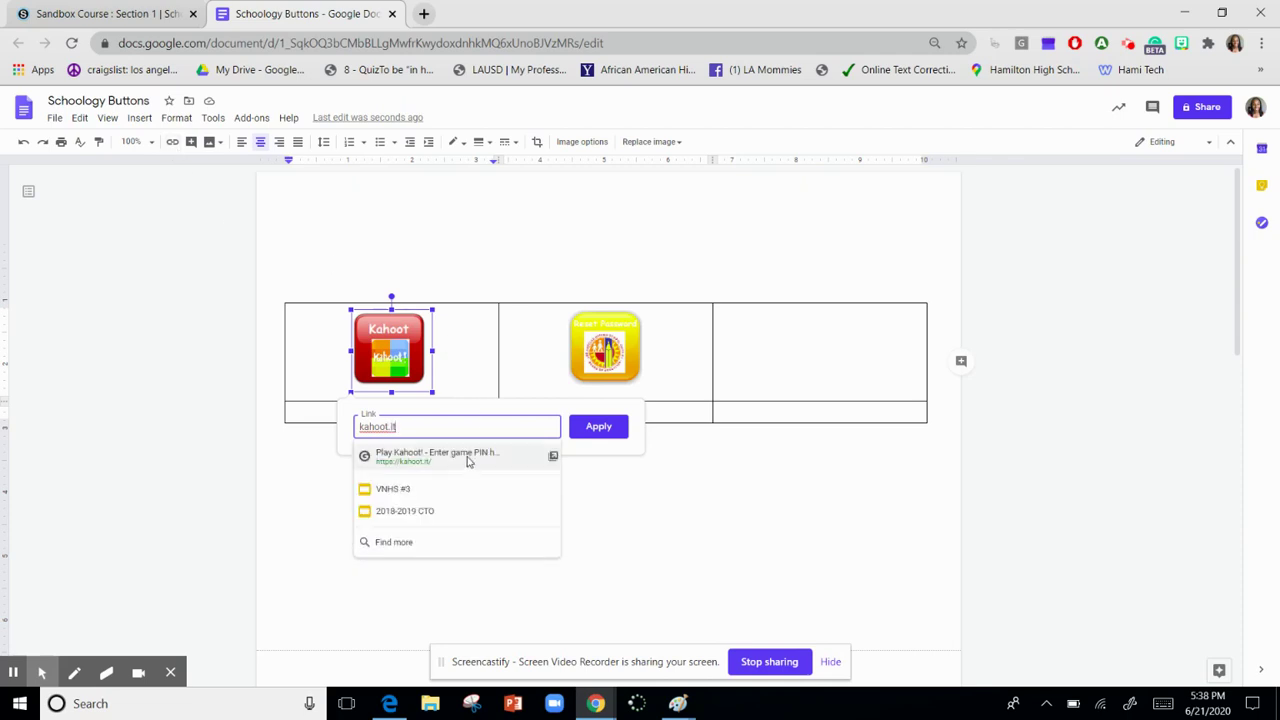
left_click(607, 428)
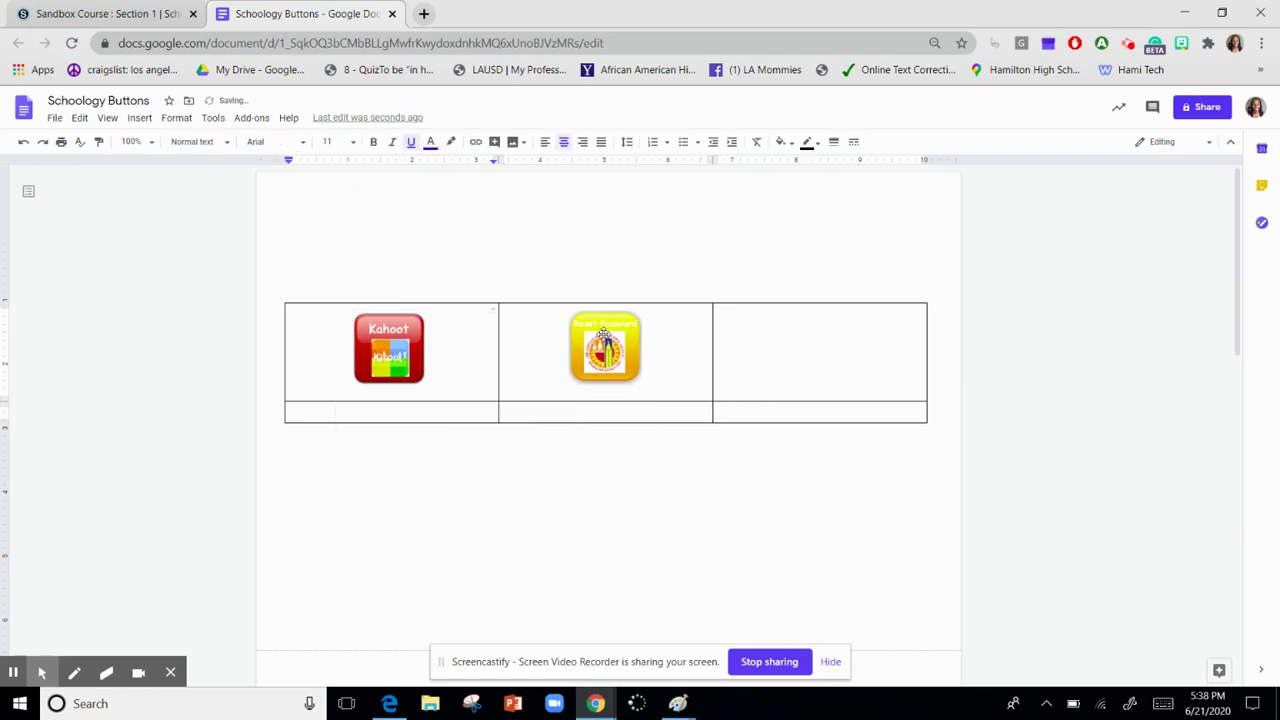
left_click(605, 350)
scroll(647, 486, "down", 10)
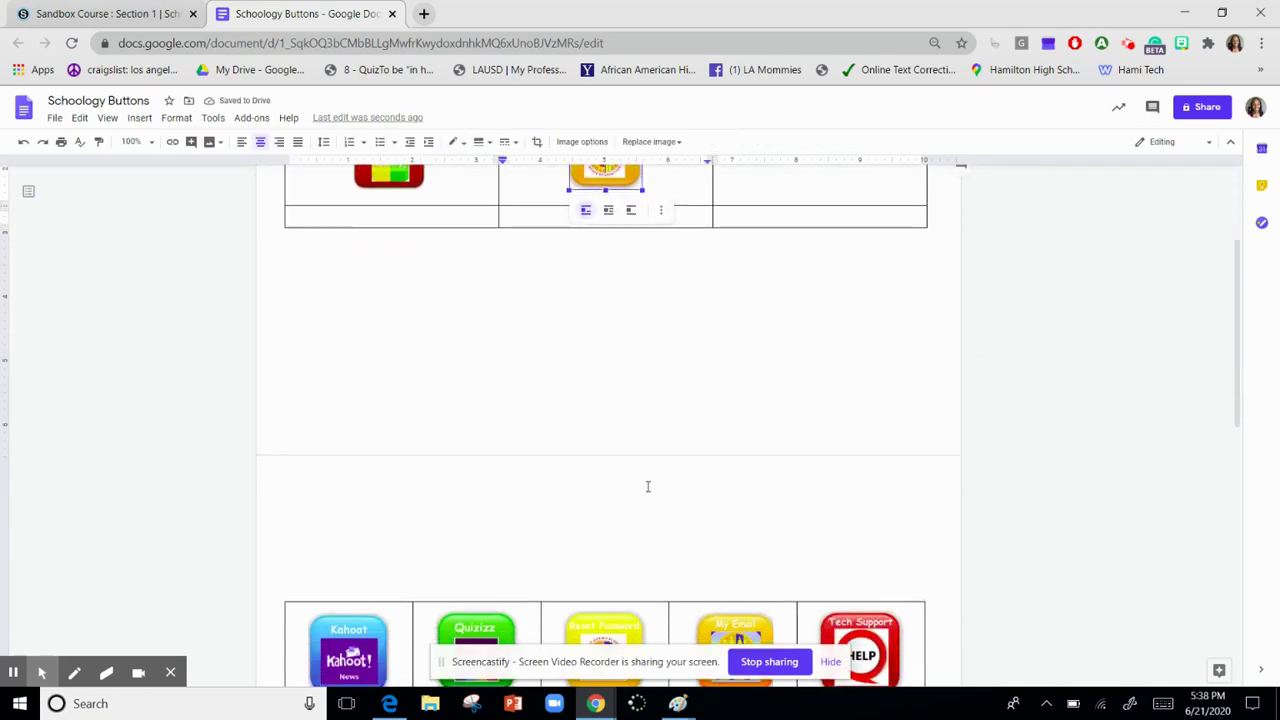
scroll(647, 486, "down", 3)
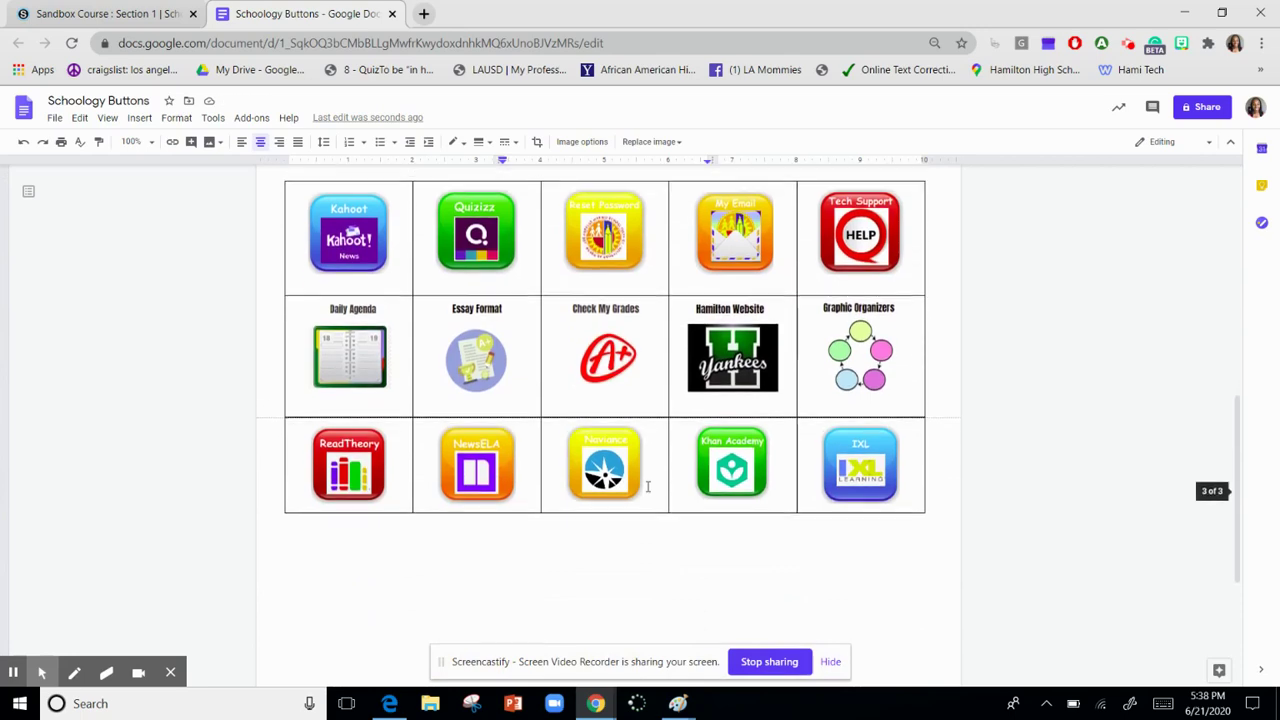
left_click(365, 287)
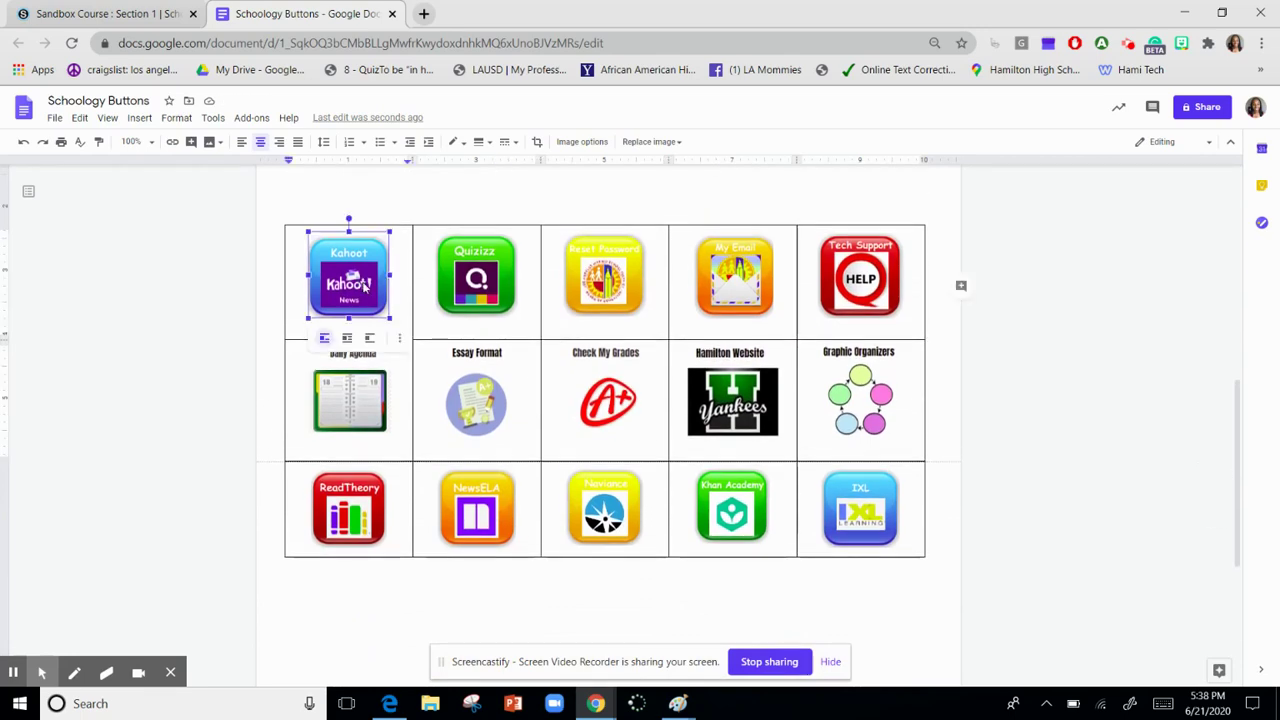
left_click(172, 142)
type("kahoot")
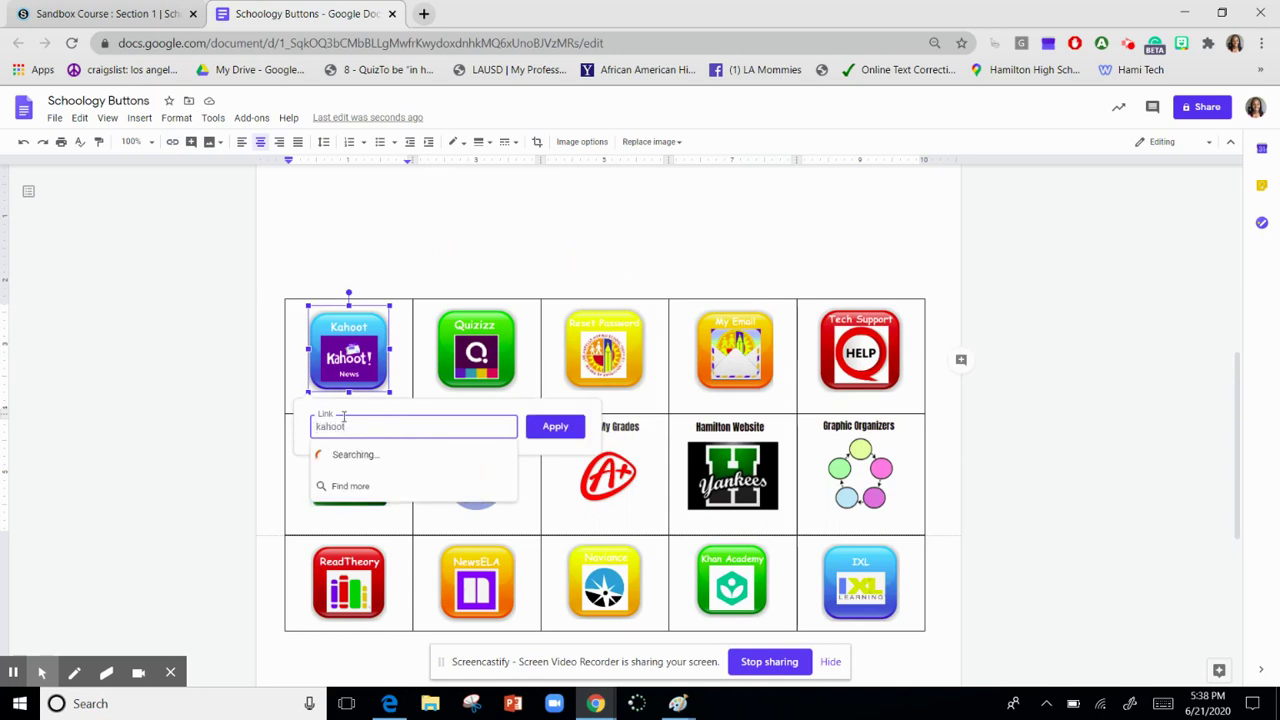
type(".it")
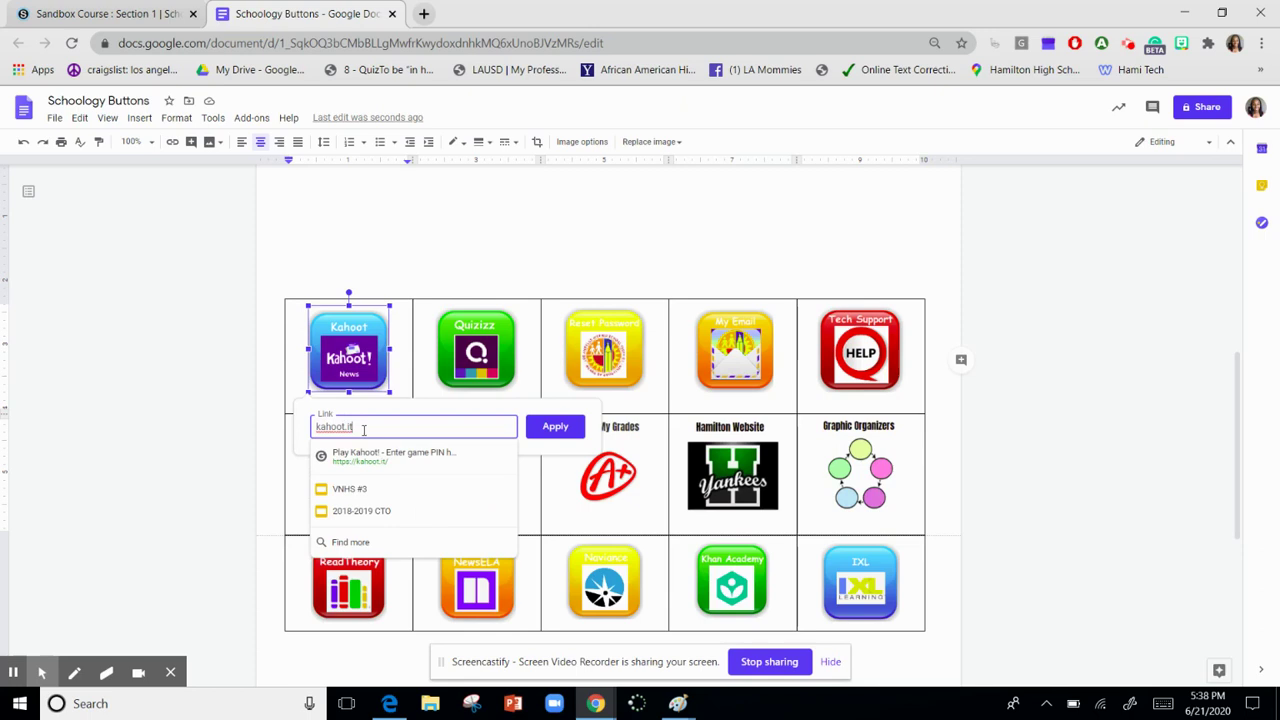
left_click(376, 460)
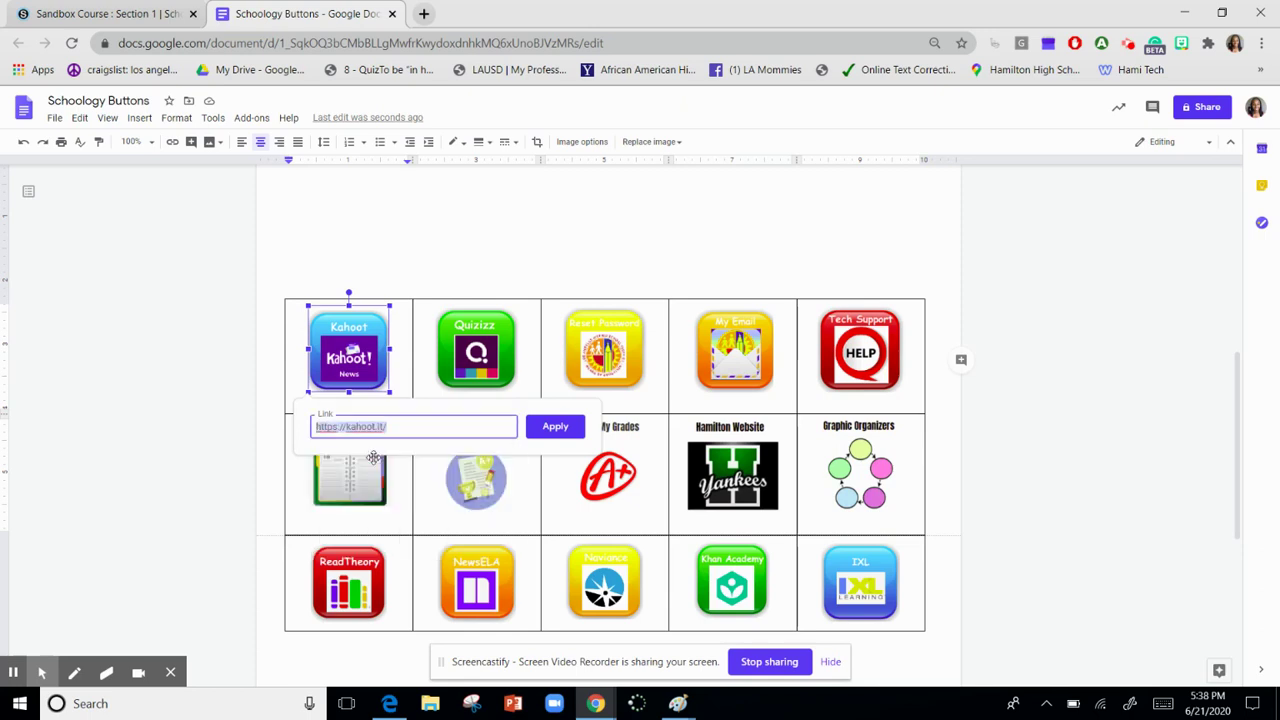
left_click(560, 432)
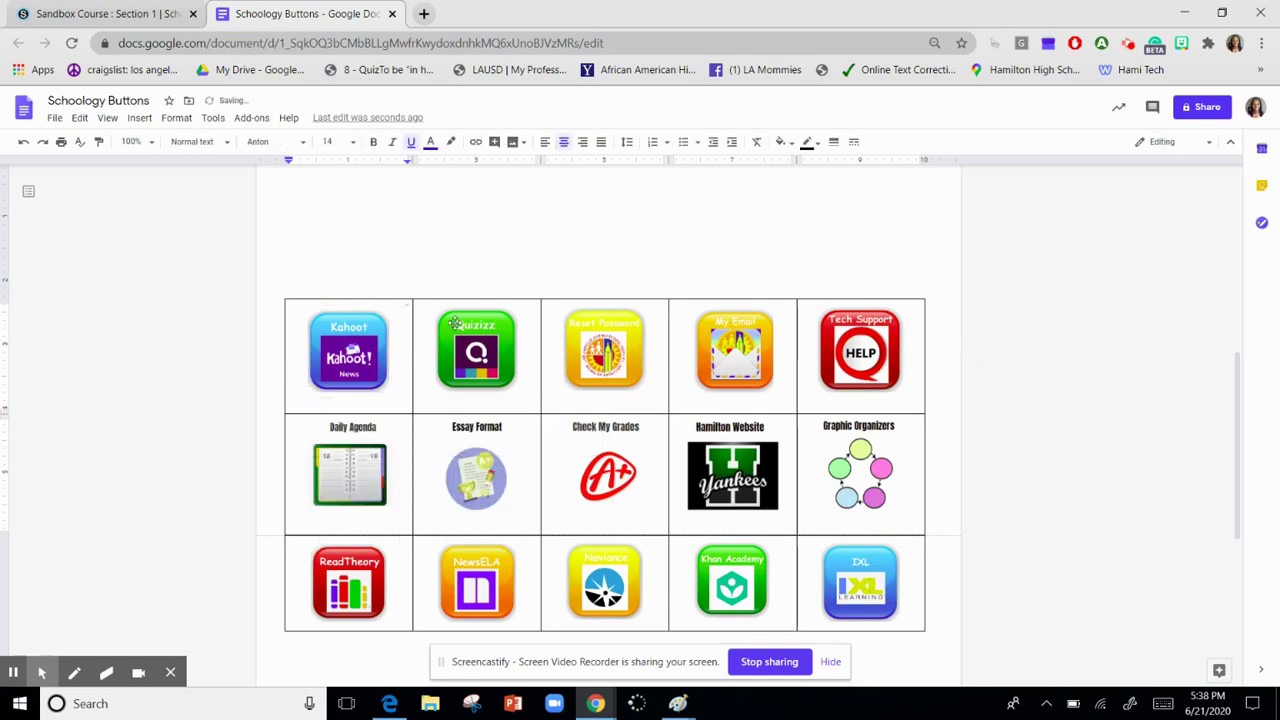
left_click(475, 350)
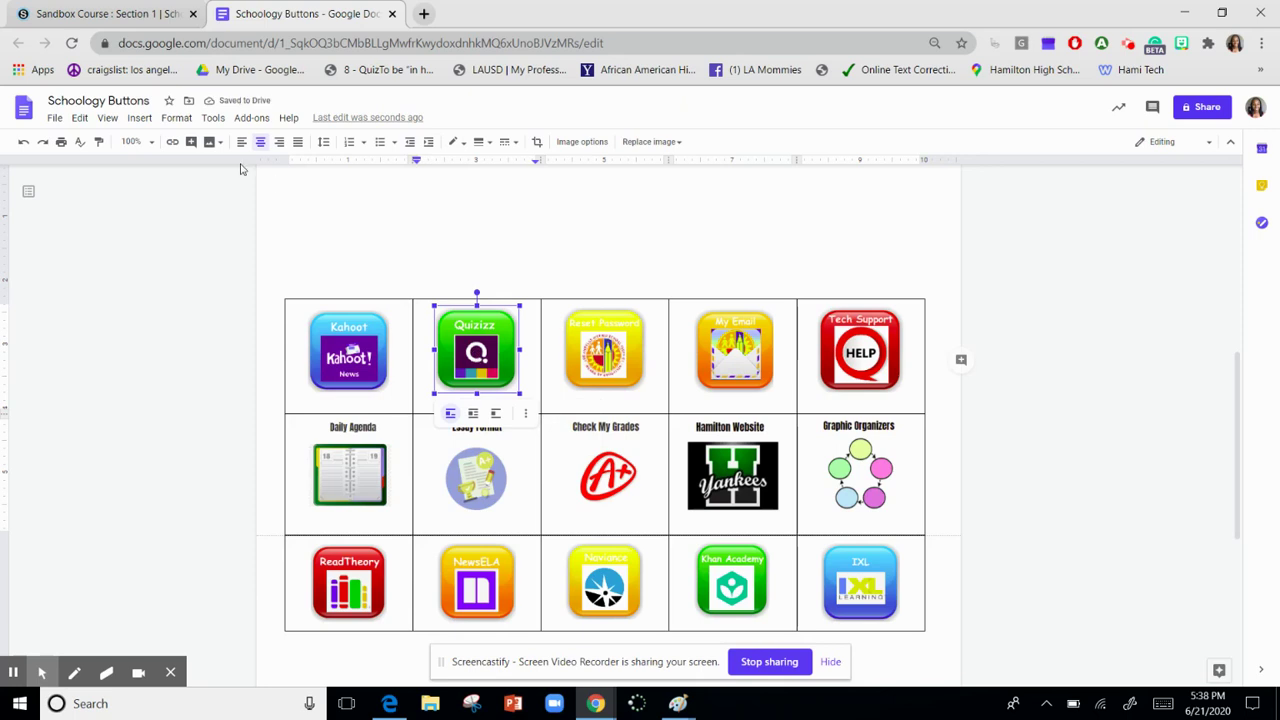
left_click(172, 142)
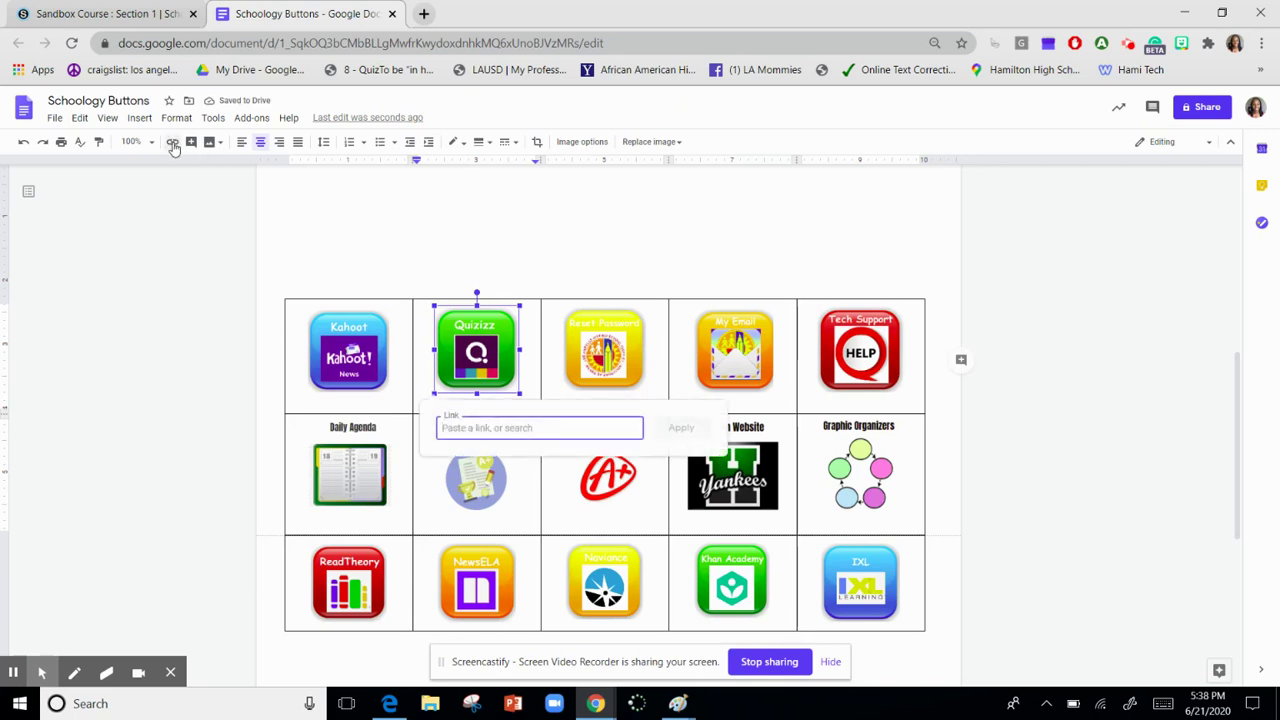
type("qui")
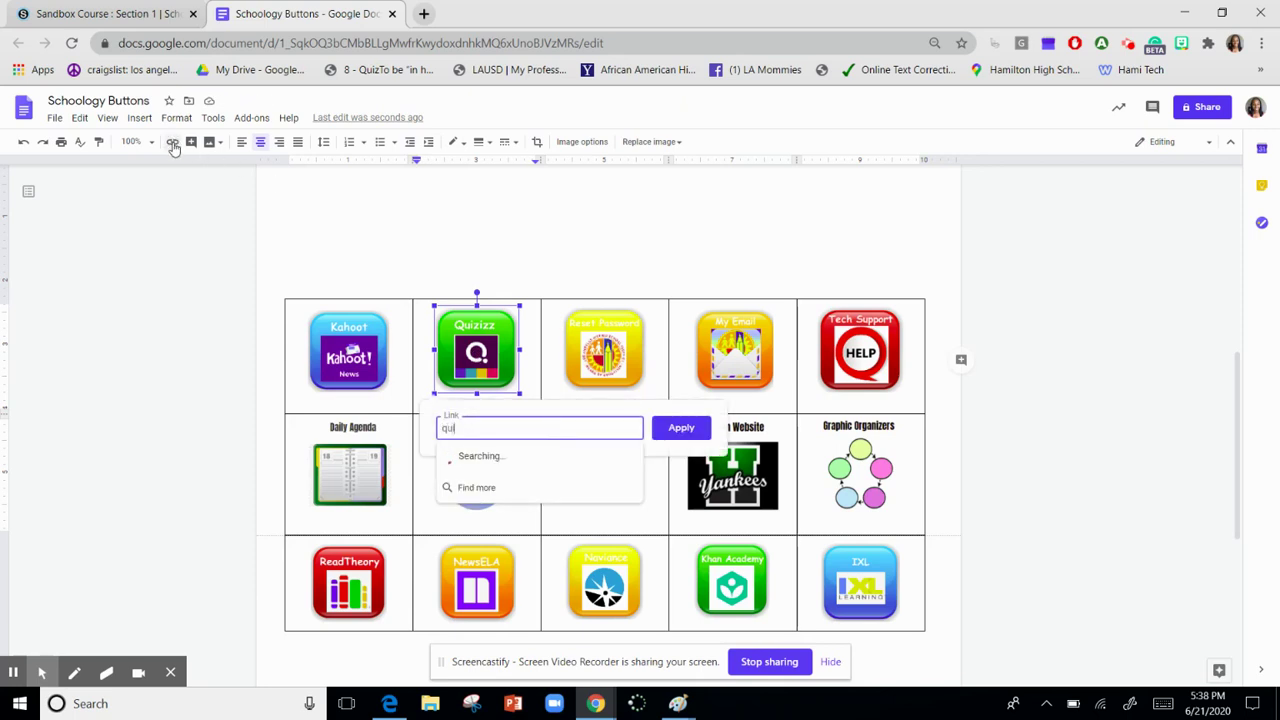
type("z")
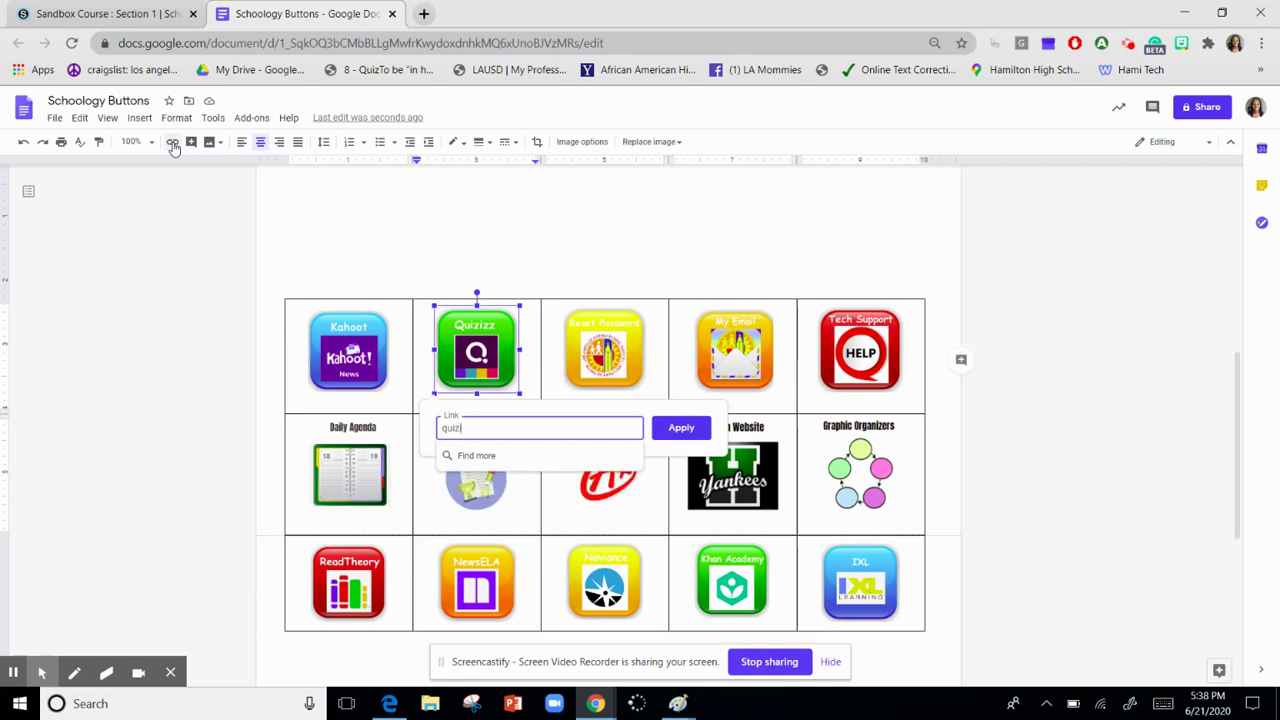
type("izz")
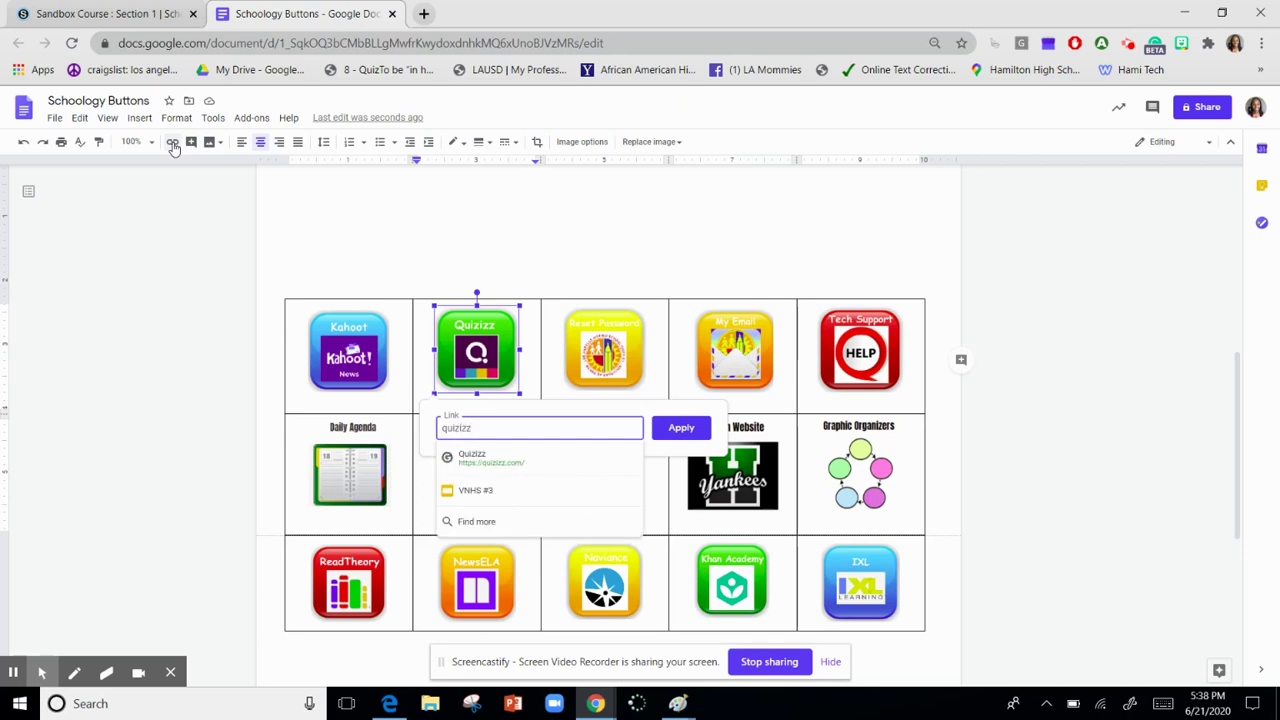
left_click(505, 460)
Check the Reset Password, My Email, Tech Support, Essay Format, Graphic Organizers and Hamilton Website buttons for existing links.
left_click(625, 337)
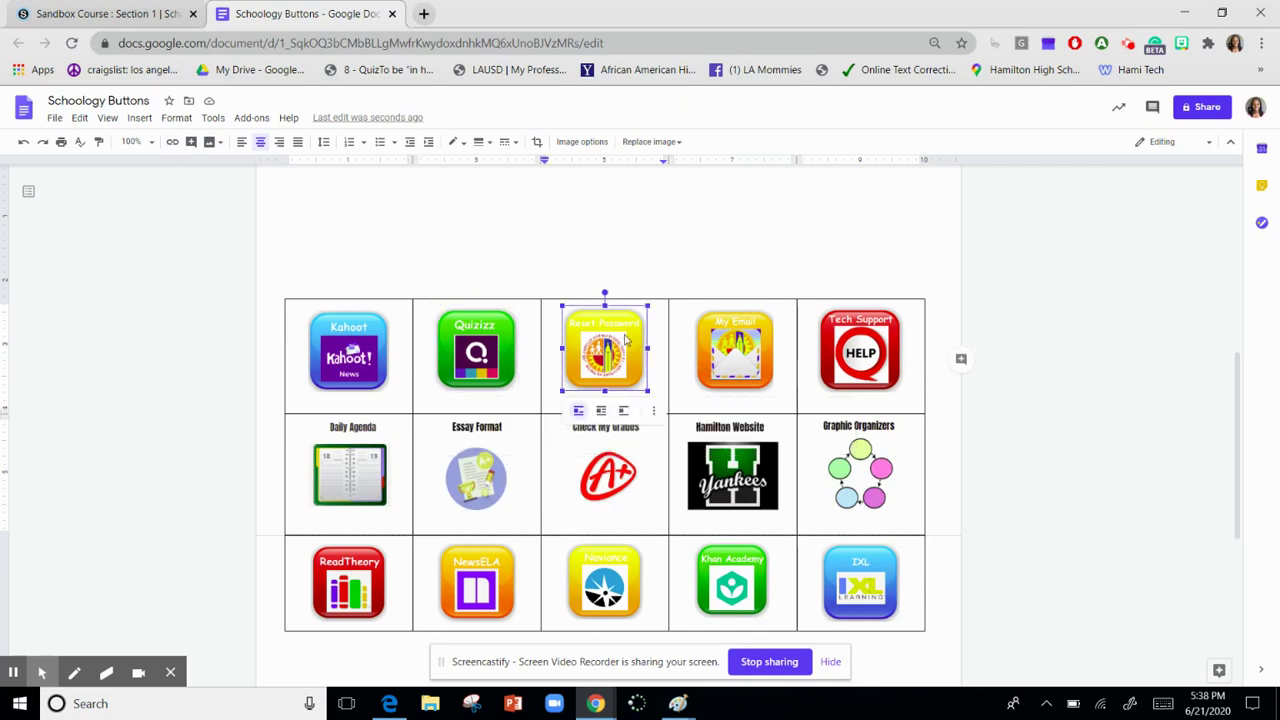
left_click(735, 355)
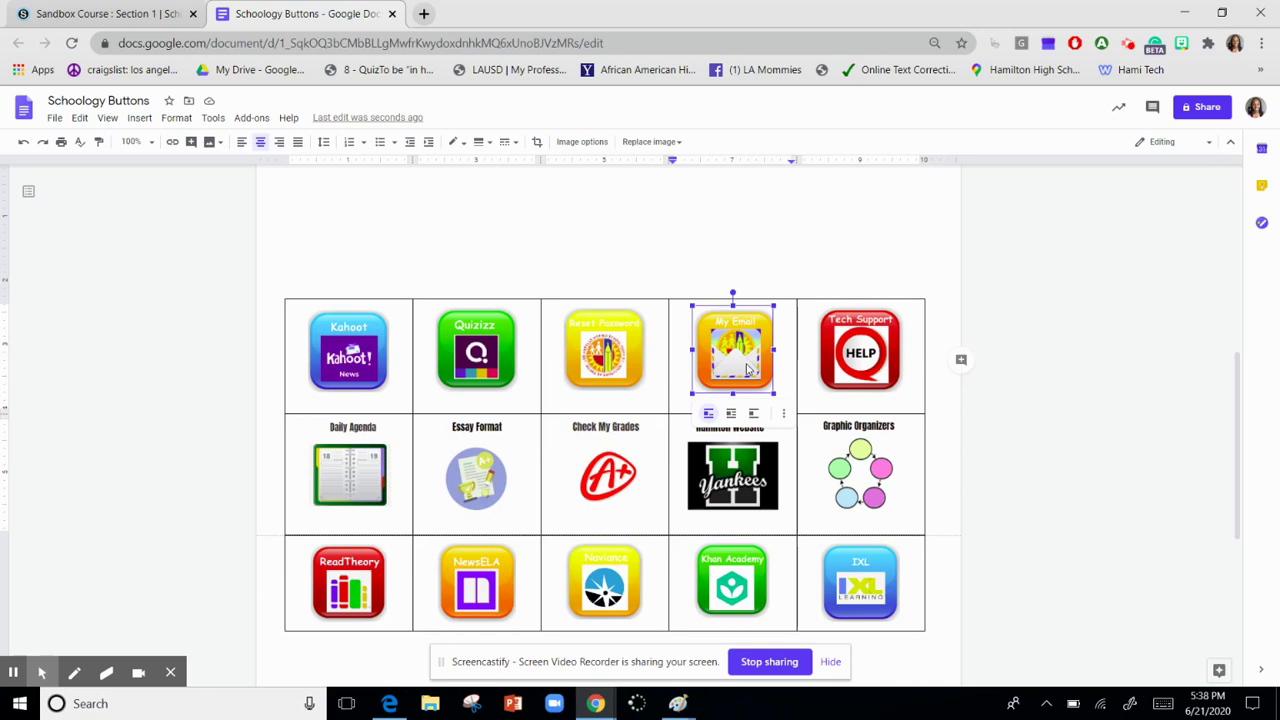
left_click(608, 370)
left_click(838, 362)
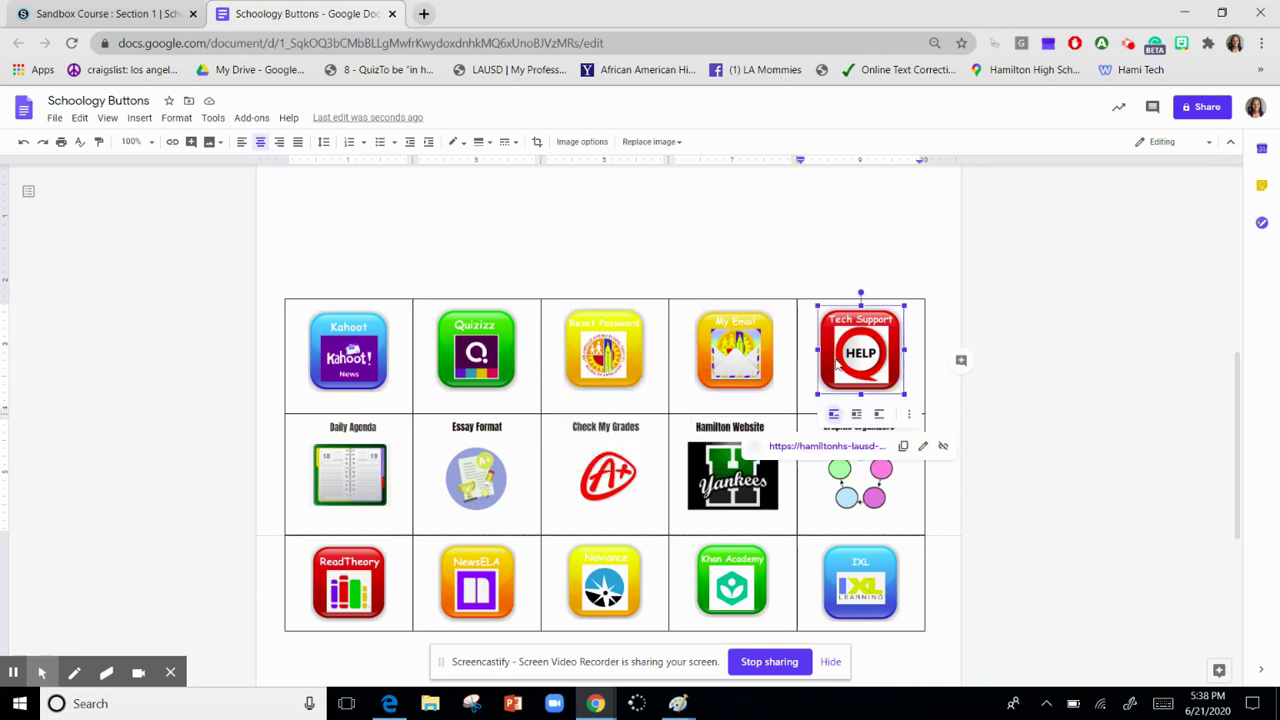
left_click(626, 247)
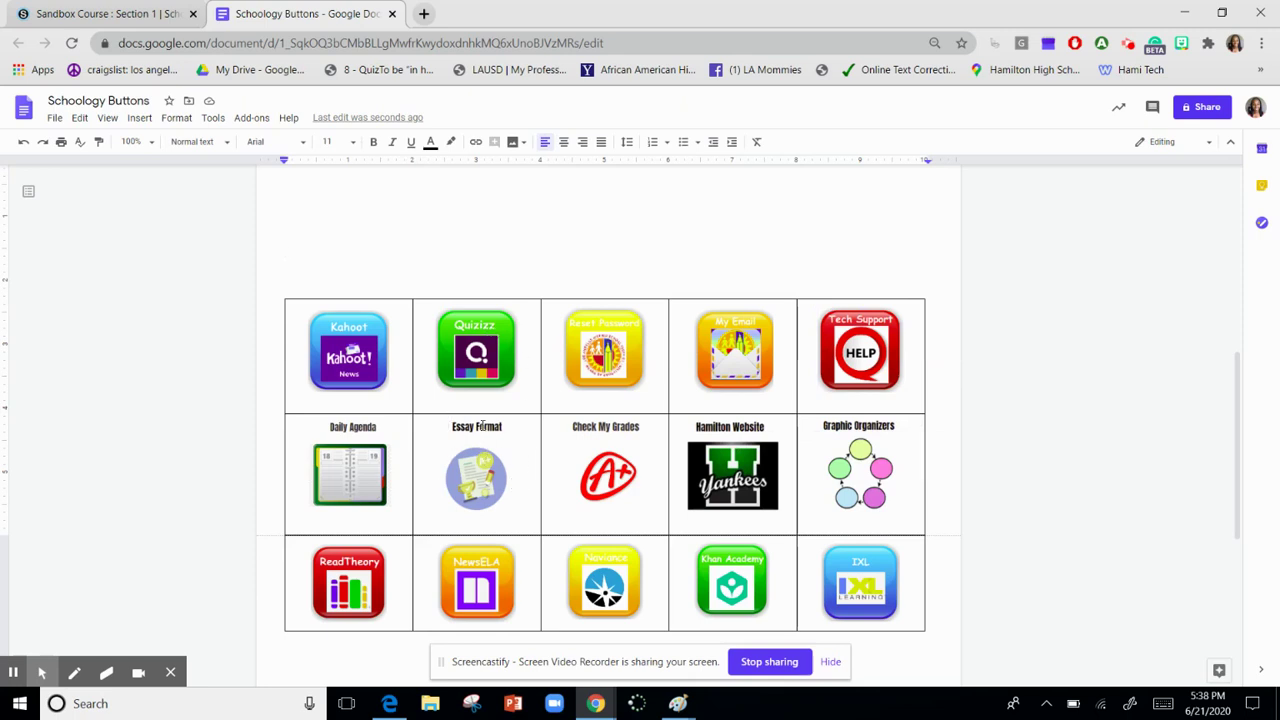
left_click(479, 482)
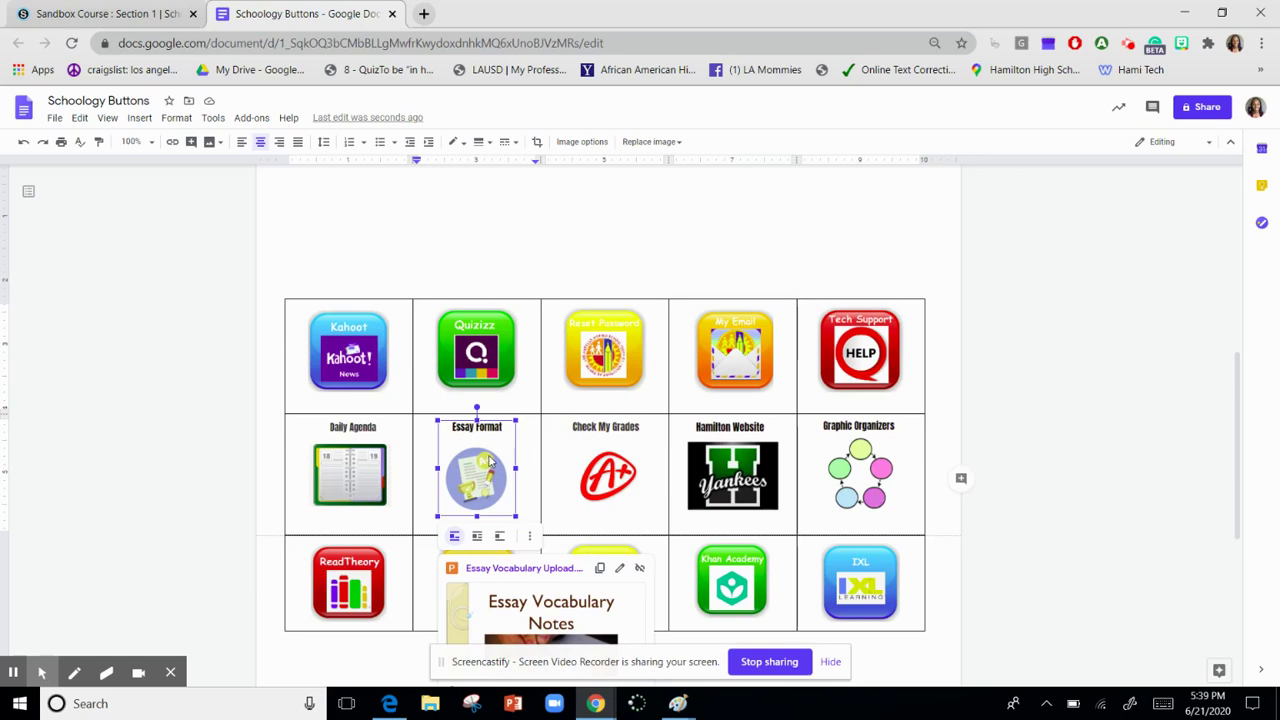
left_click(860, 490)
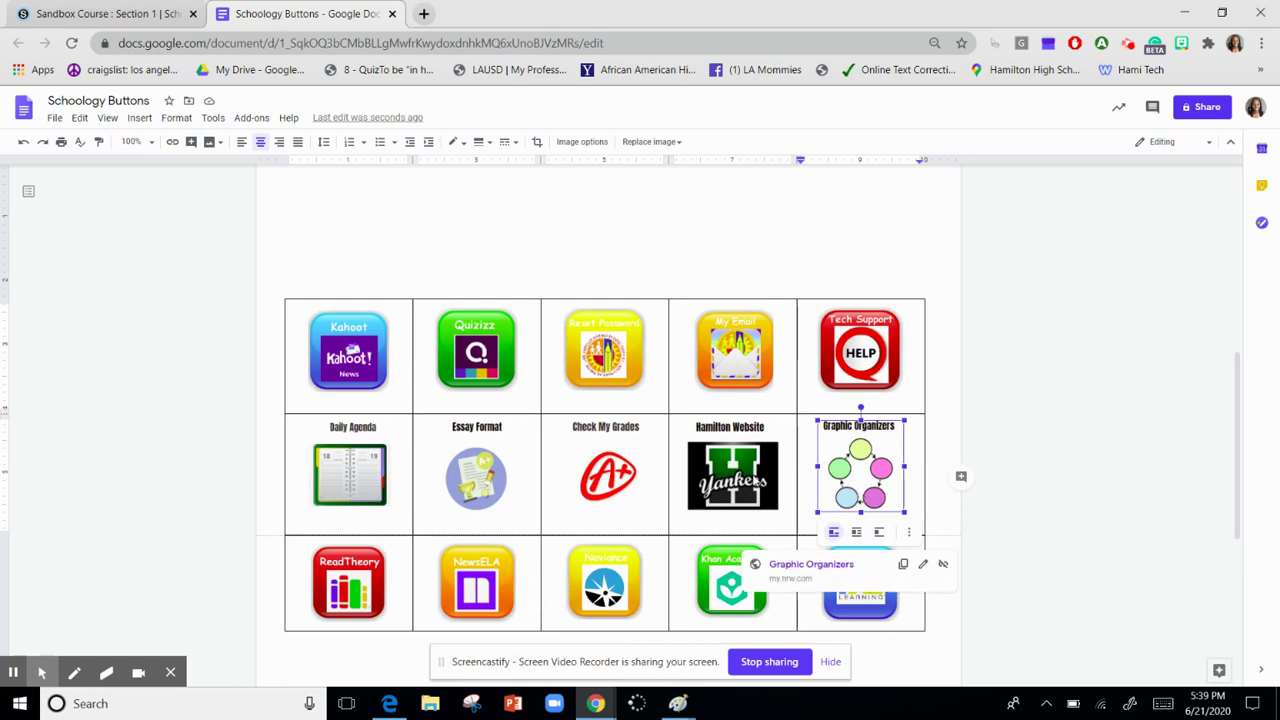
left_click(756, 481)
left_click(726, 216)
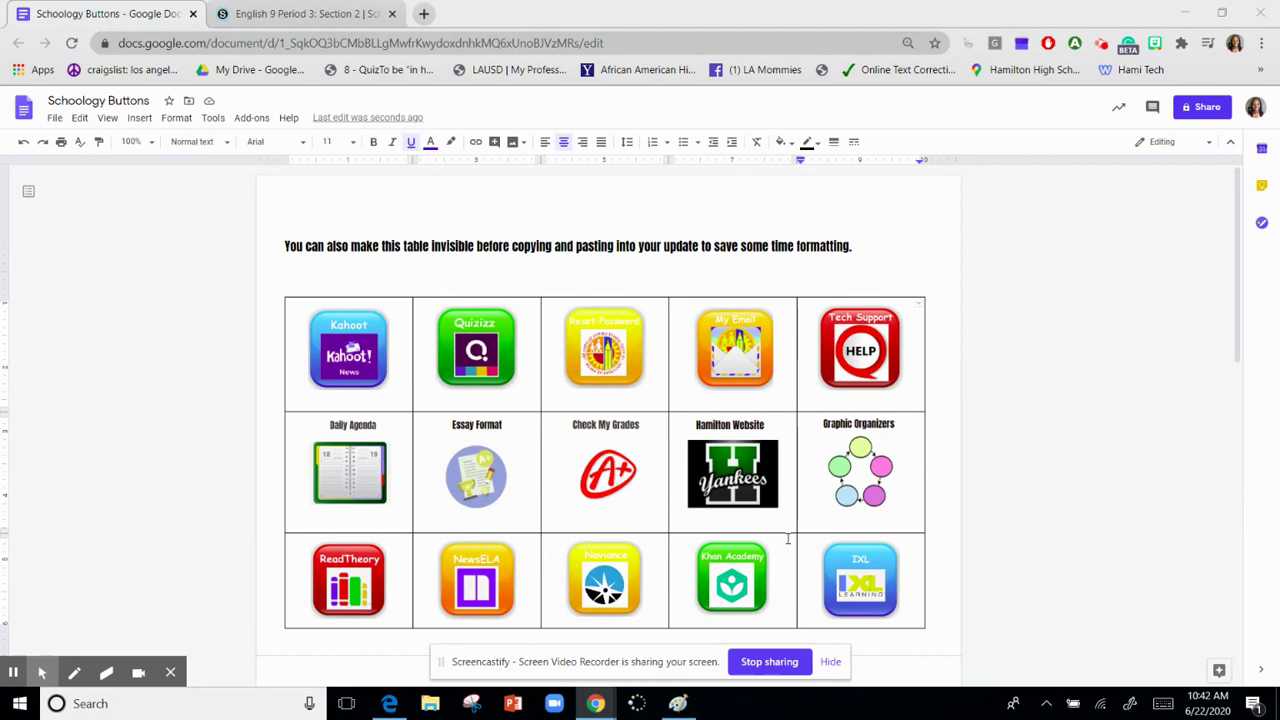
Make the button table's borders invisible by setting the table border color to white.
right_click(912, 402)
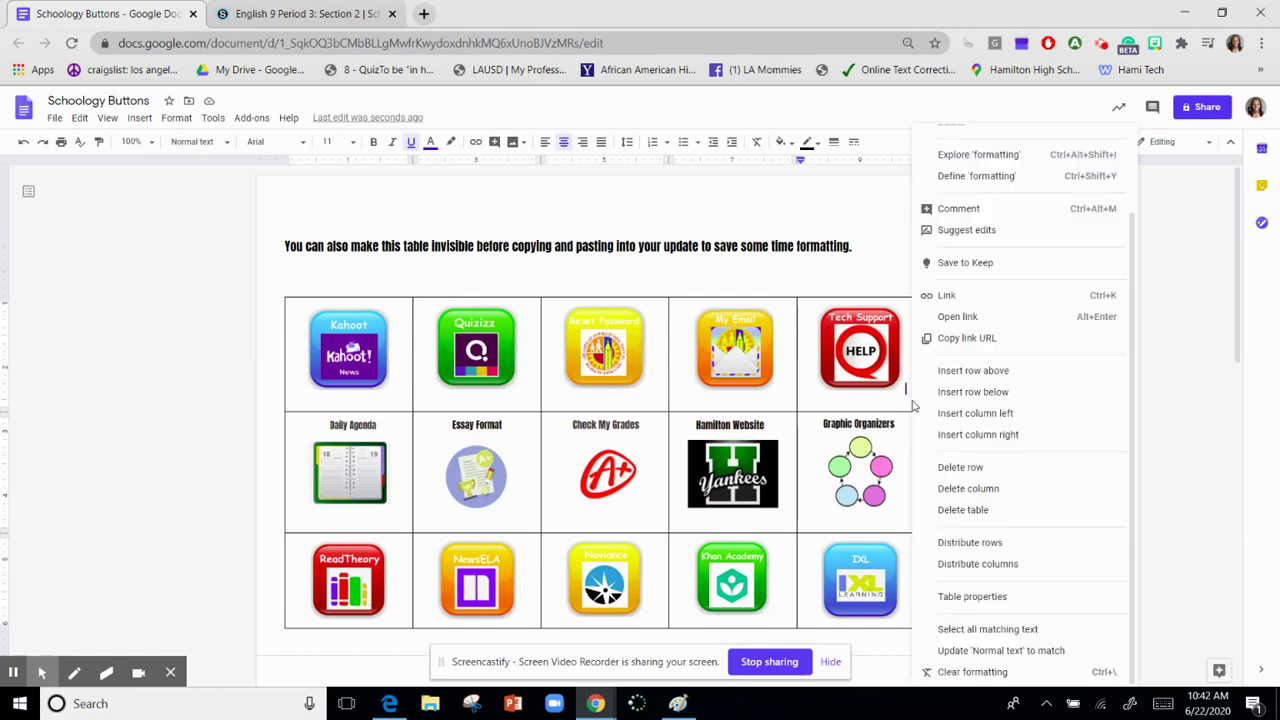
left_click(955, 597)
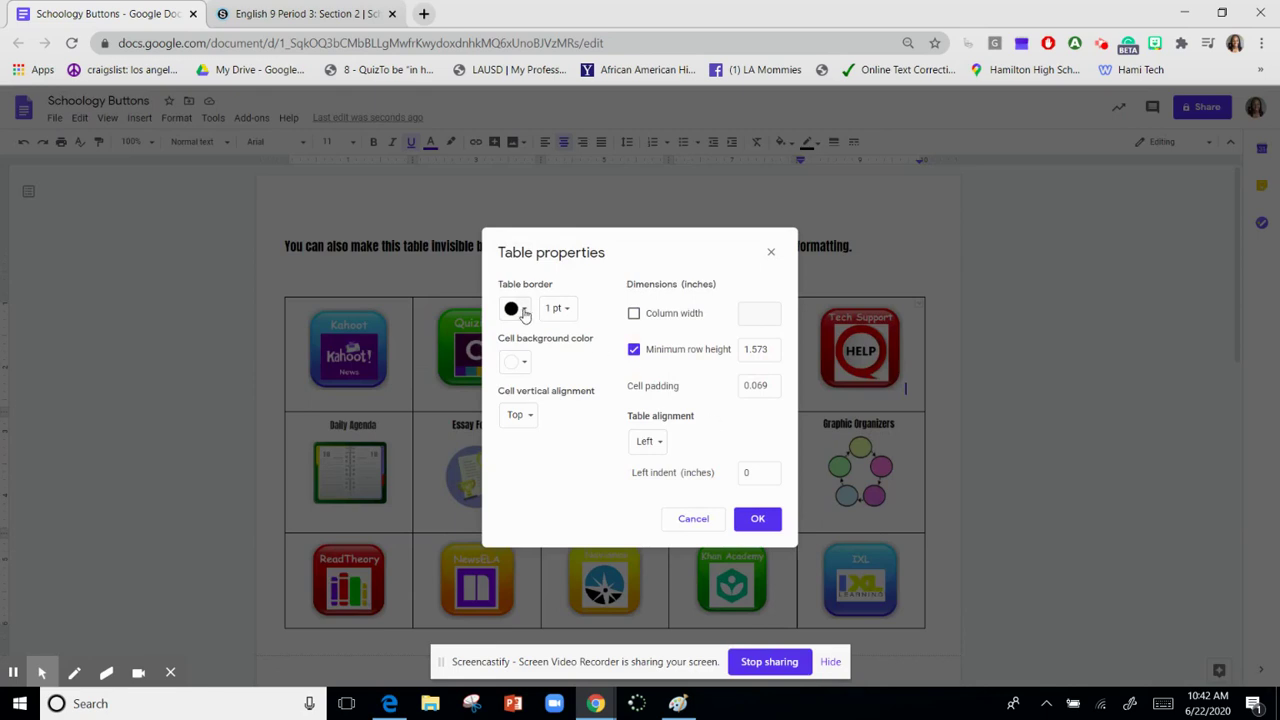
left_click(564, 310)
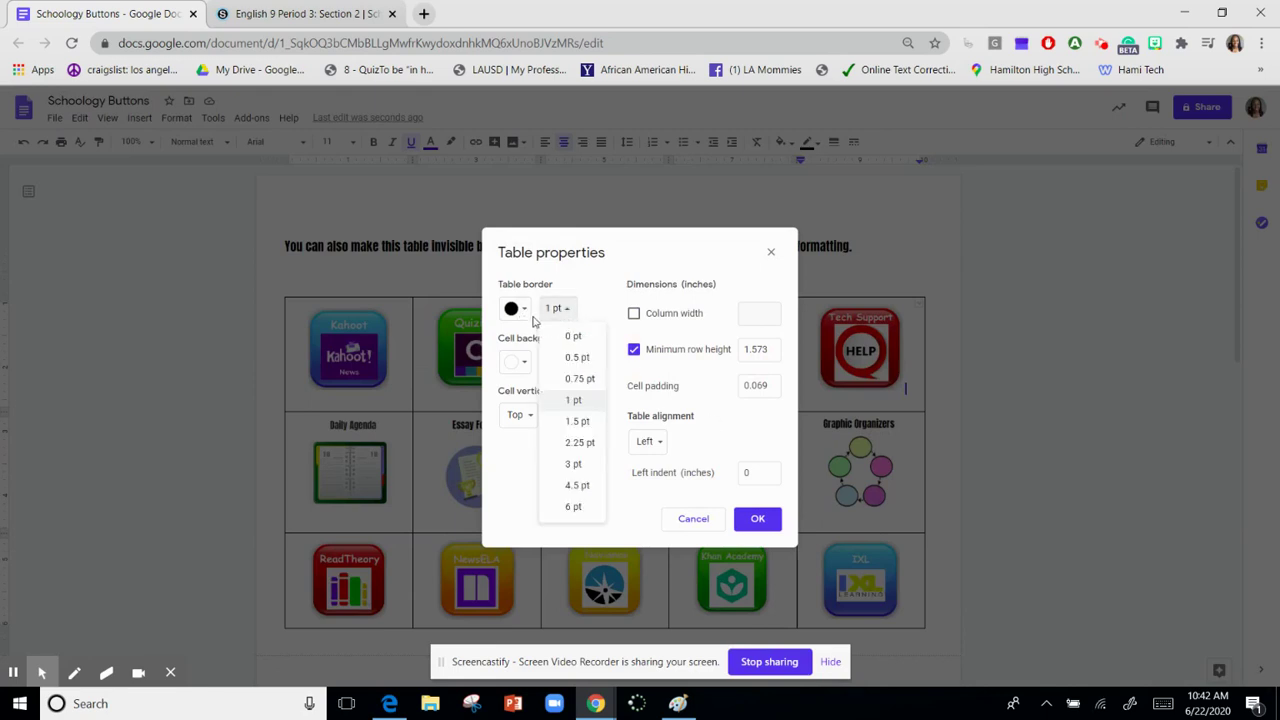
left_click(524, 310)
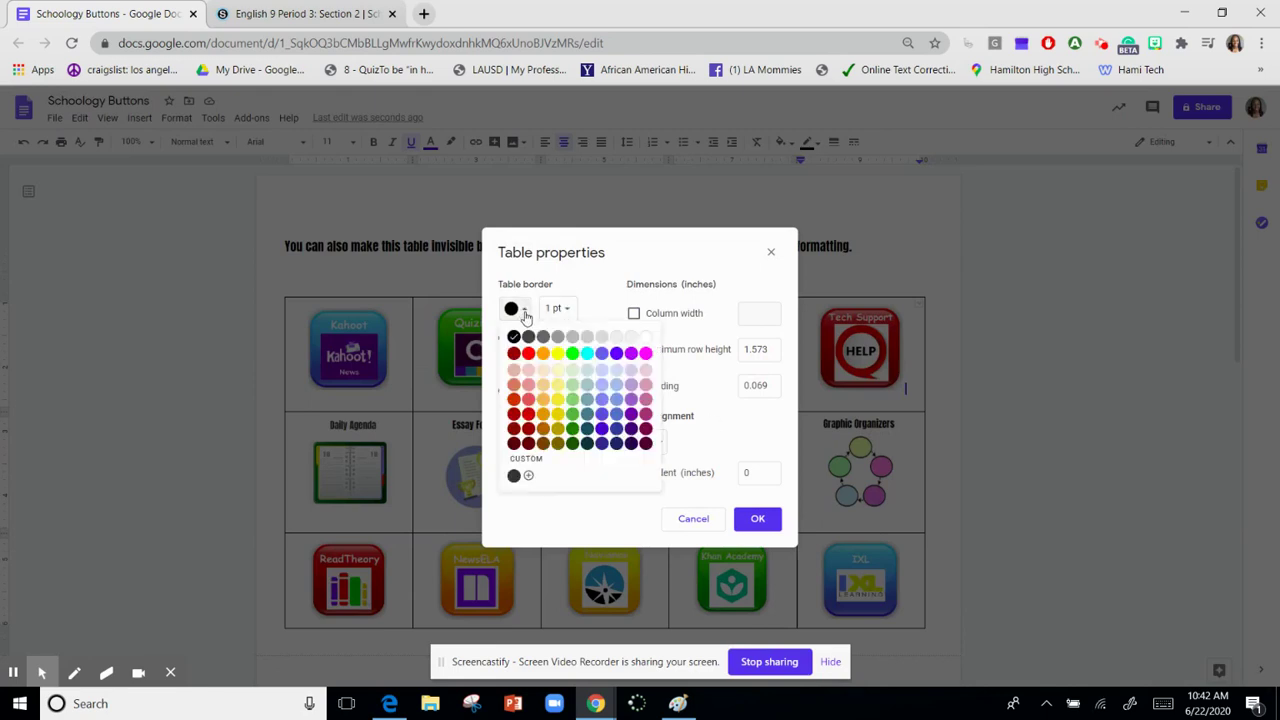
left_click(646, 337)
left_click(755, 519)
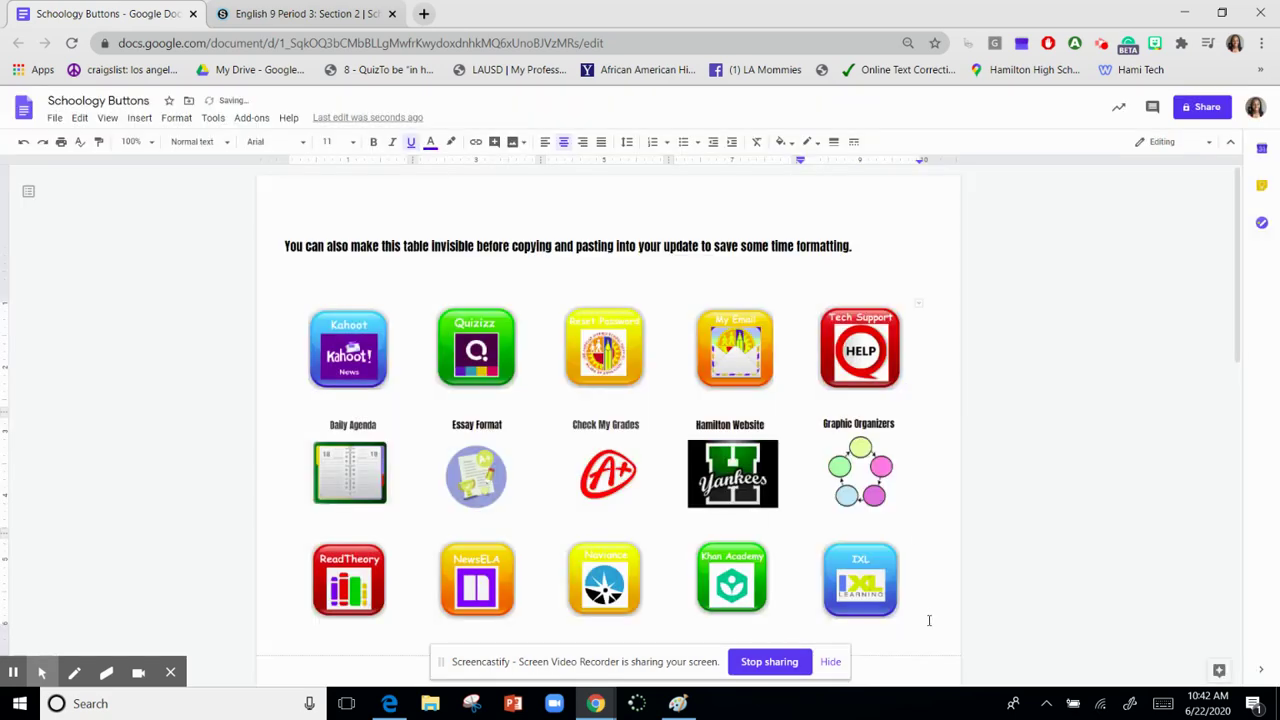
Copy all three rows of the button table and switch to the English 9 Period 3: Section 2 course in Schoology.
left_click_drag(902, 617, 517, 451)
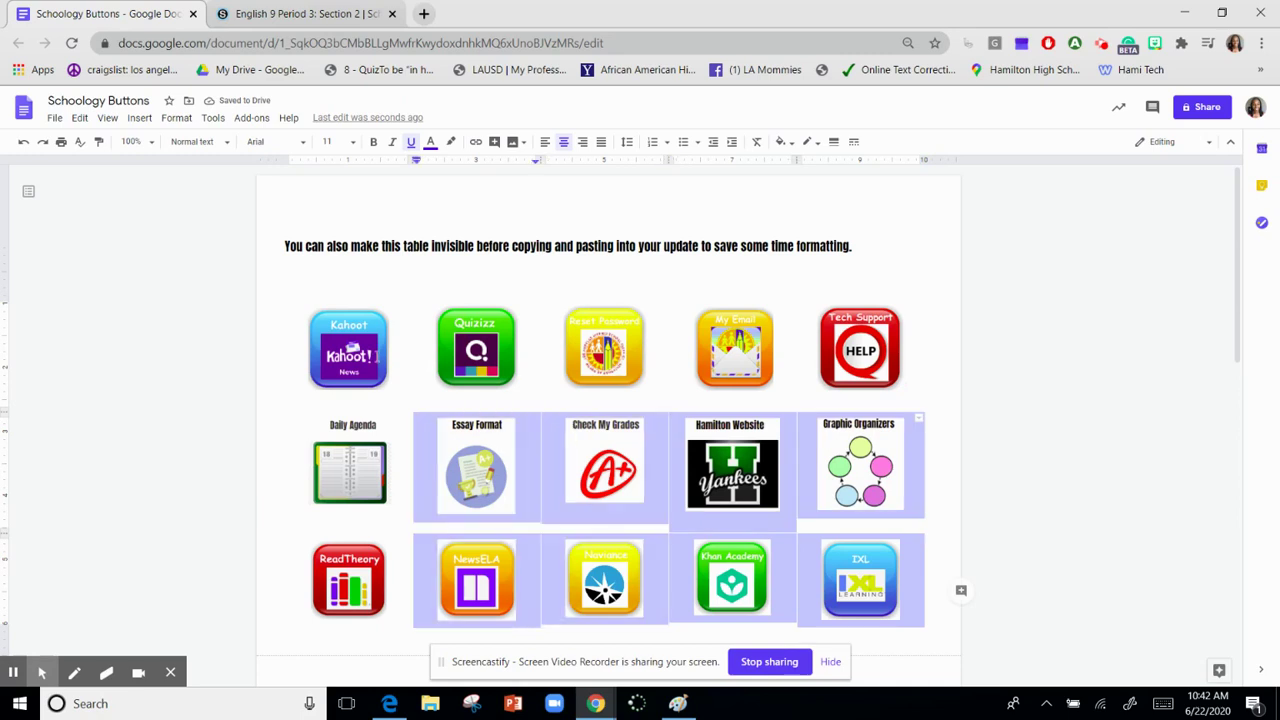
left_click_drag(376, 355, 351, 342)
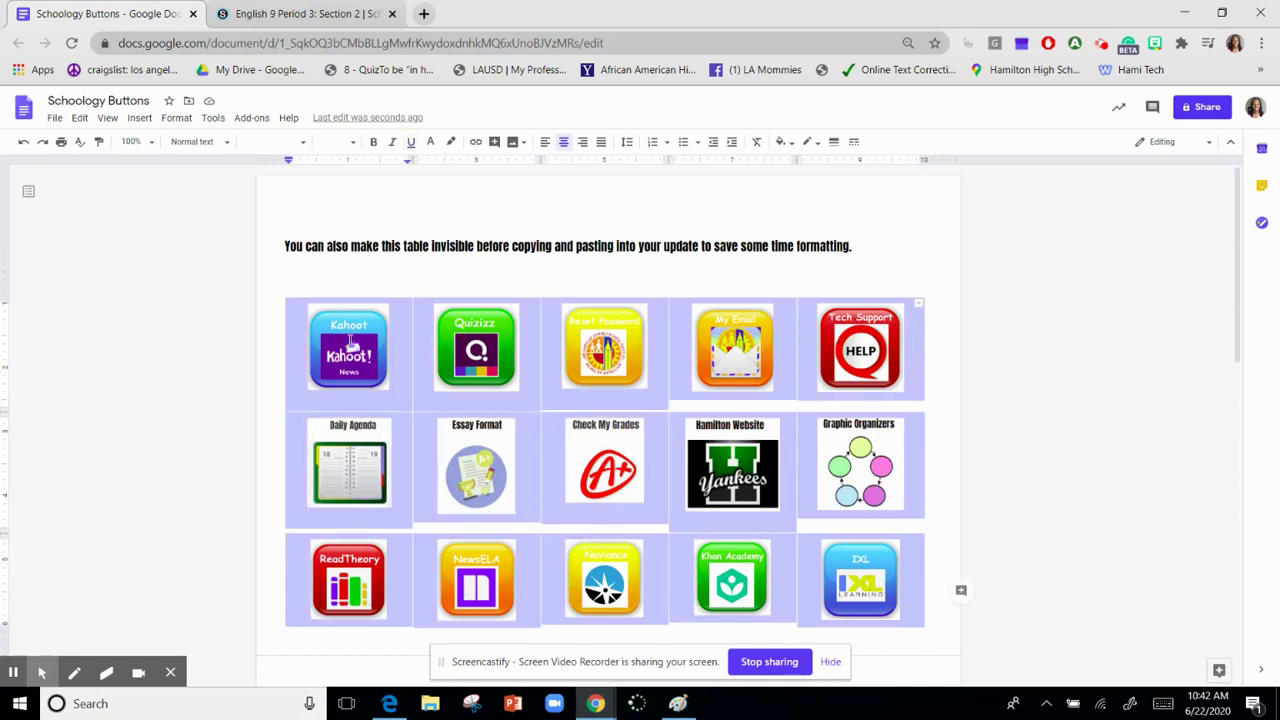
left_click(283, 14)
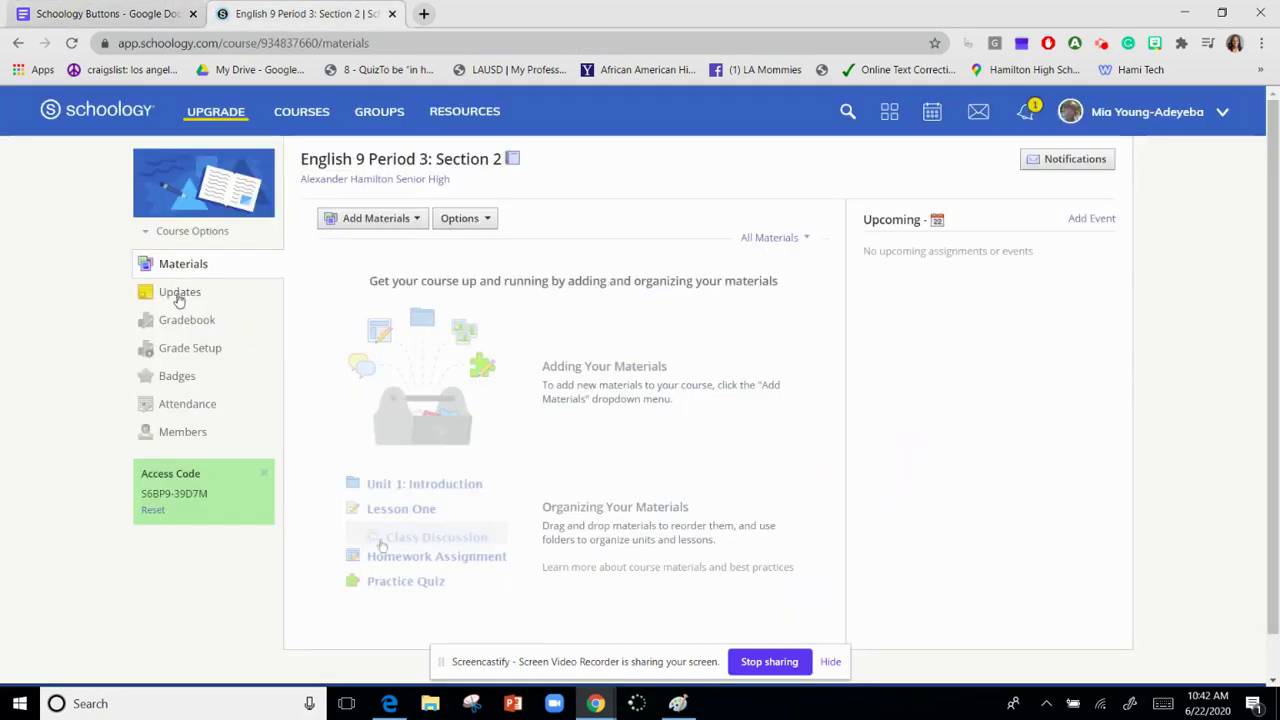
Paste the button table into a new course update and post it as an announcement.
left_click(178, 296)
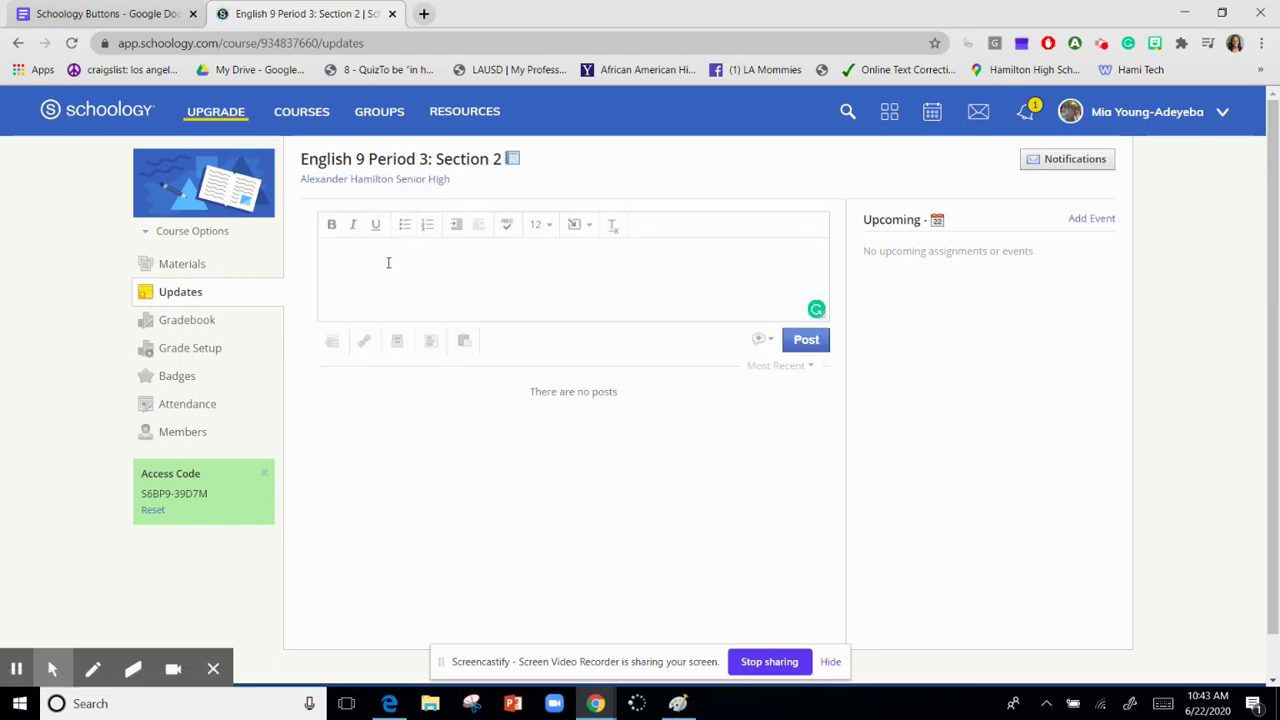
key("ctrl+v")
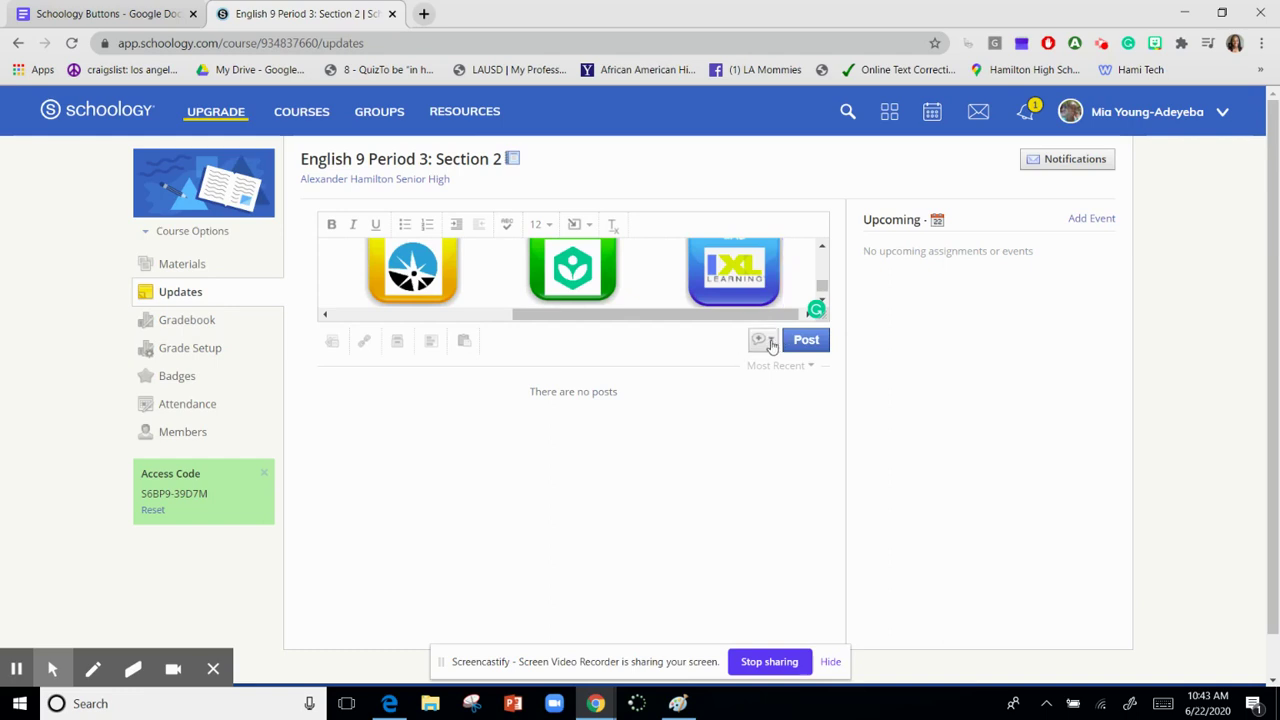
left_click(771, 344)
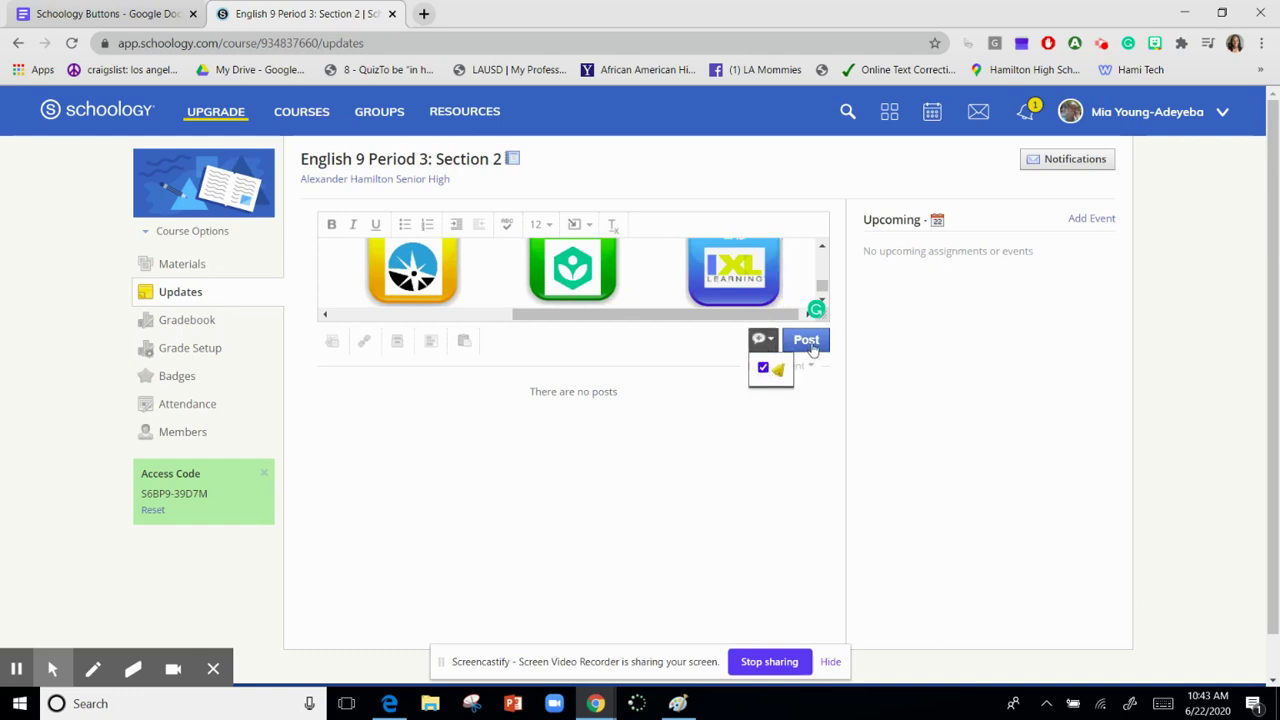
left_click(806, 341)
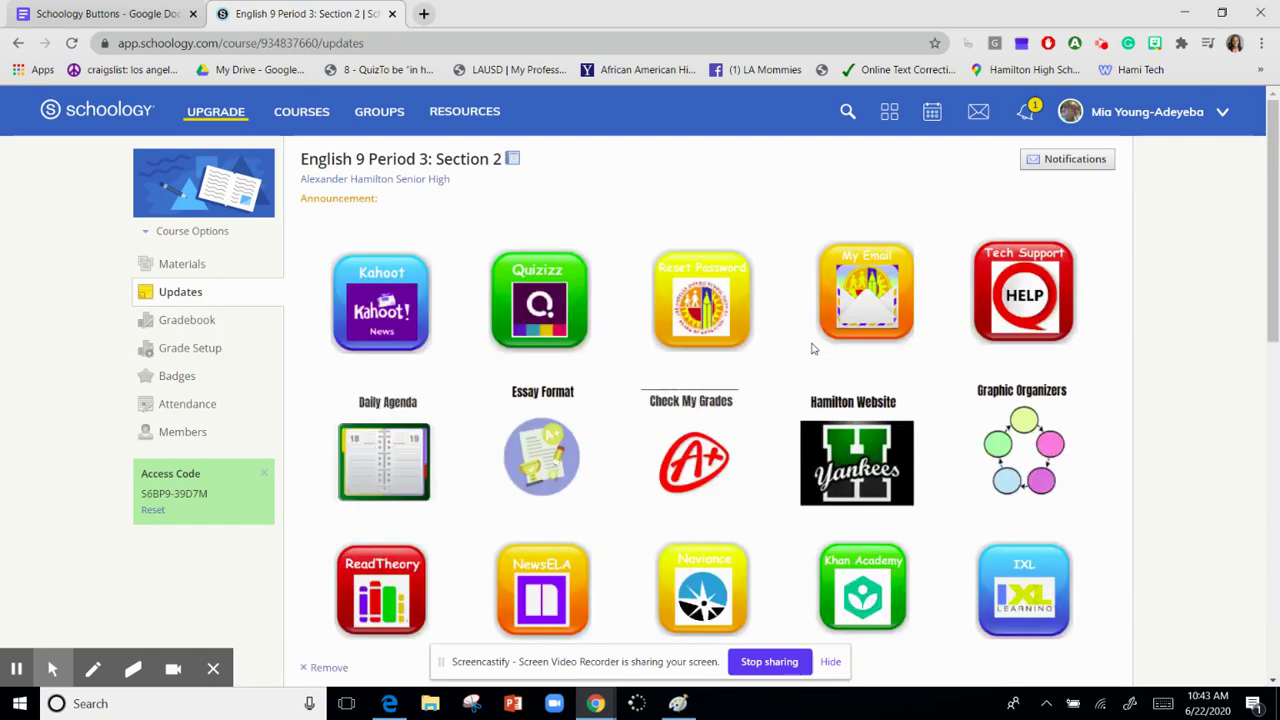
View the announcement buttons on the course's Materials page and test the NewsELA button's link.
left_click(181, 266)
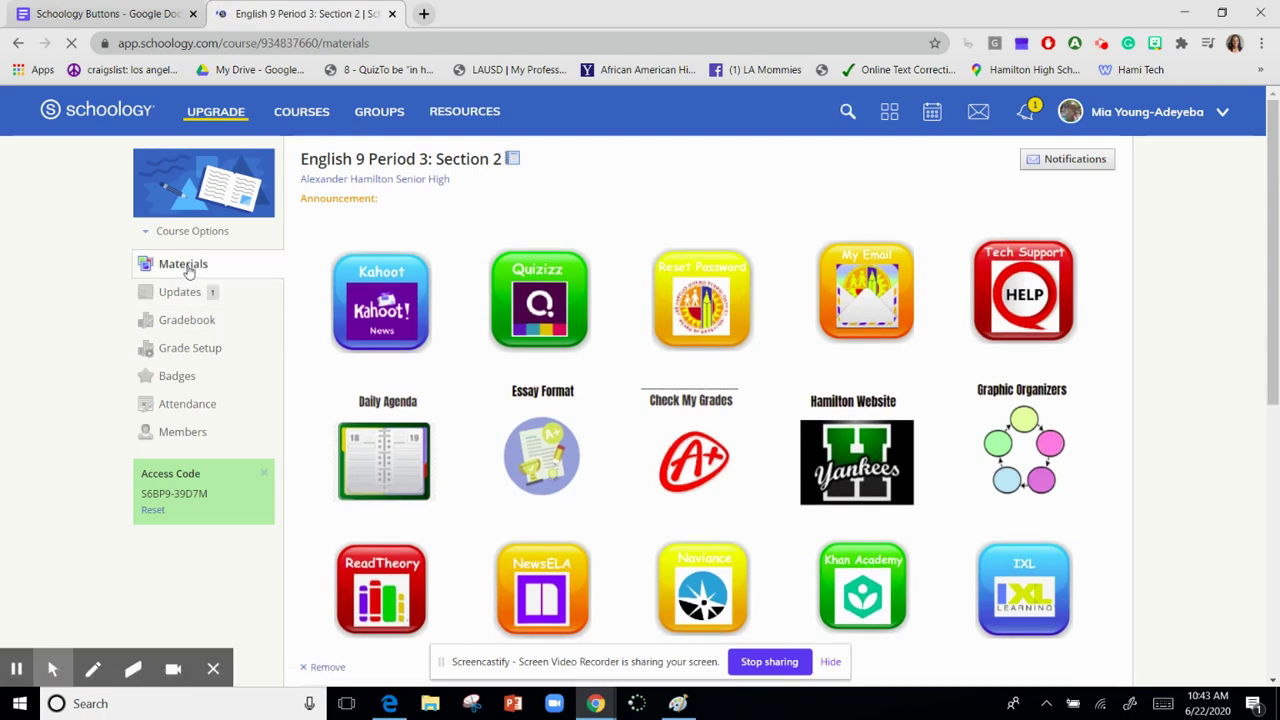
scroll(338, 351, "down", 5)
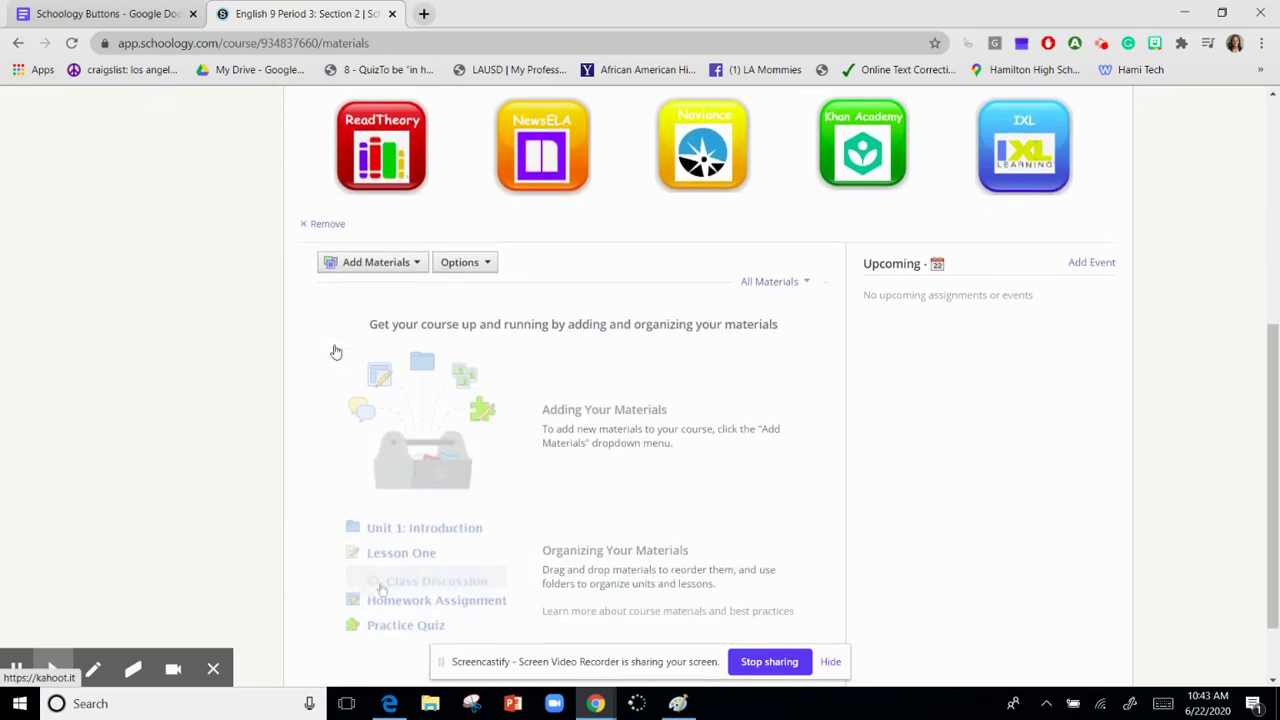
scroll(336, 352, "up", 3)
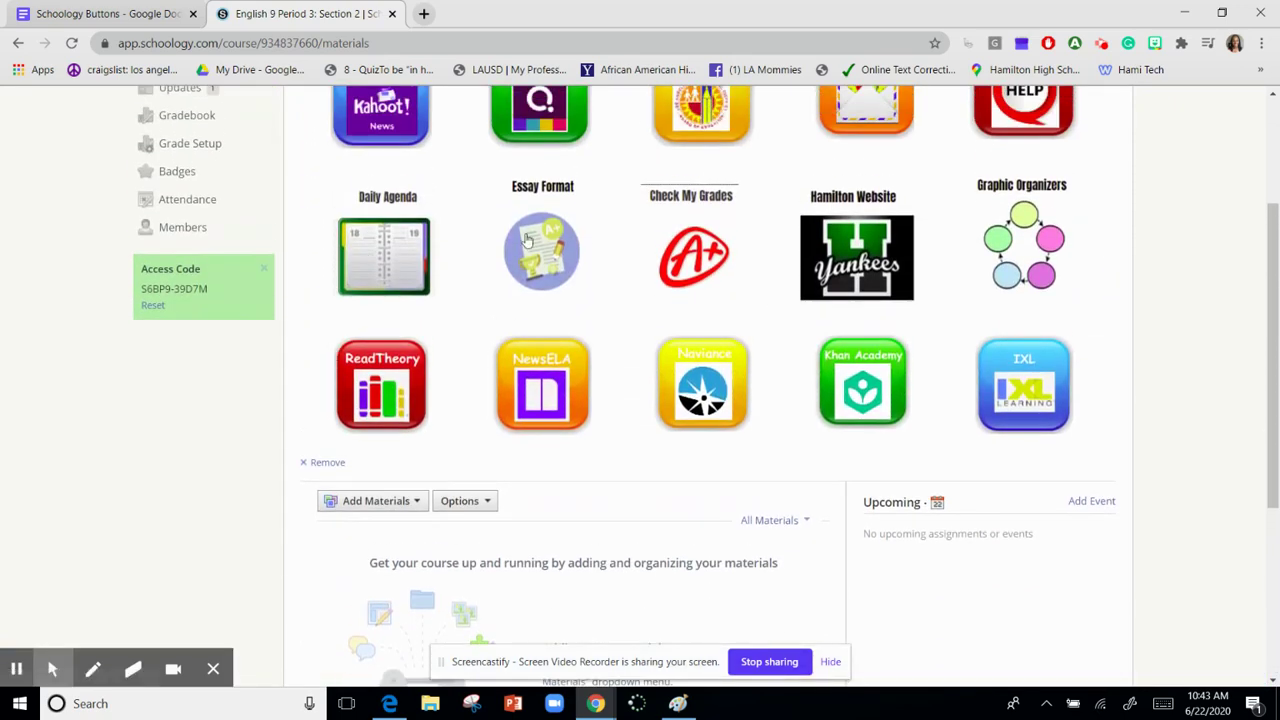
left_click(531, 383)
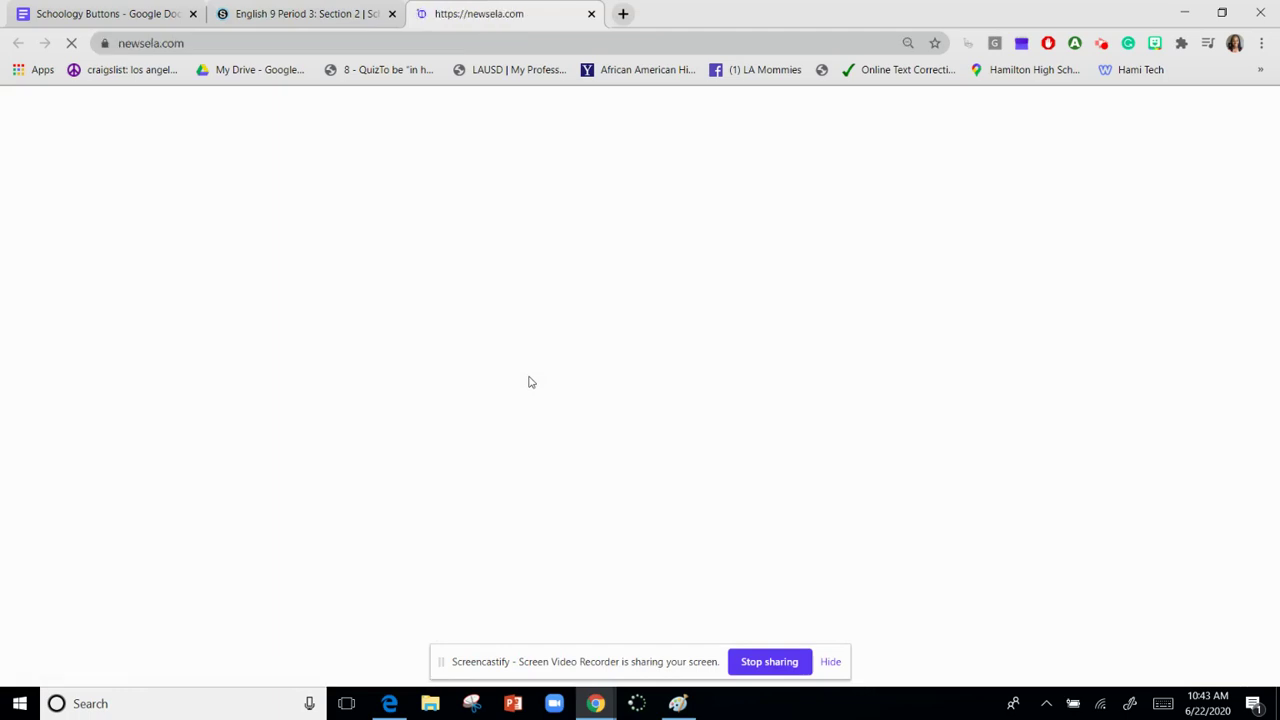